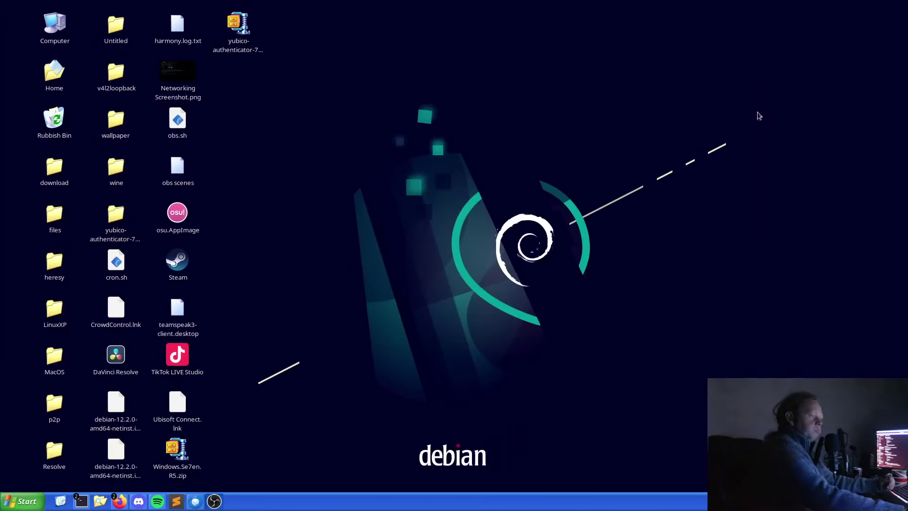
Fully quit Thunderbird using Close from its taskbar icon's right-click menu.
left_click(899, 10)
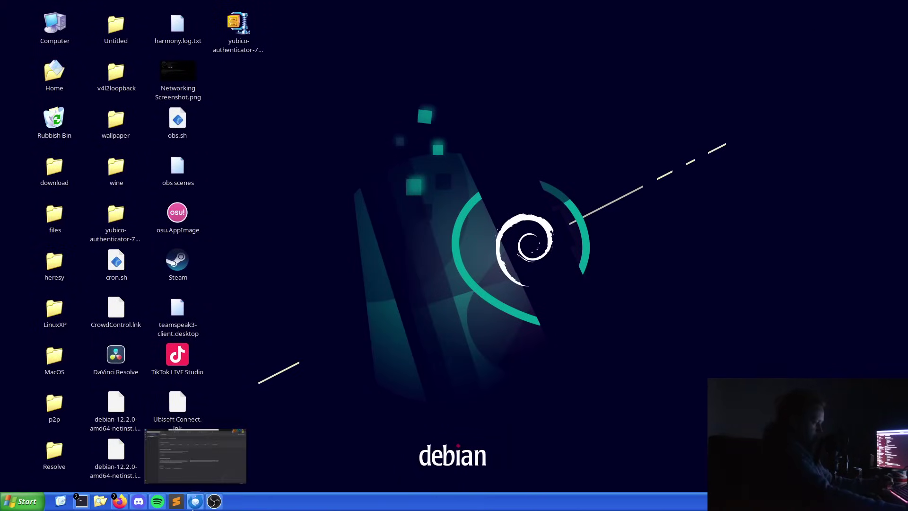
left_click(198, 500)
left_click(899, 10)
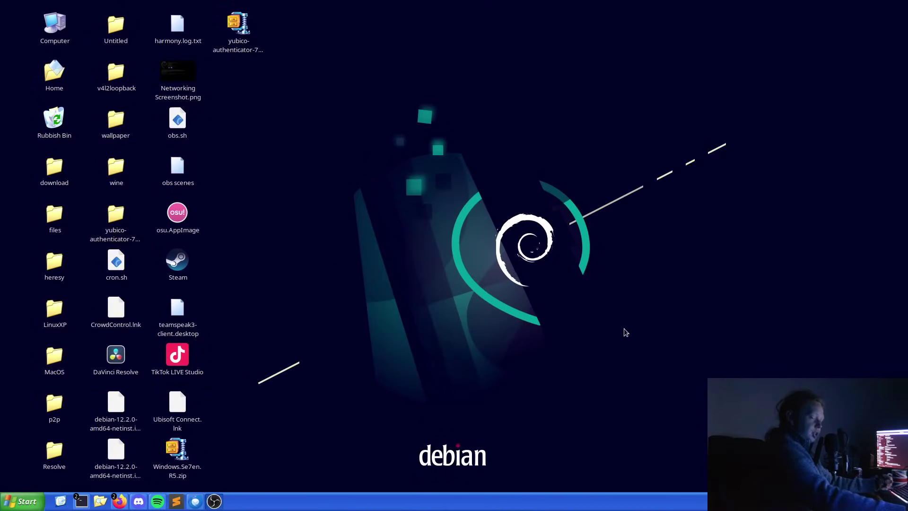
right_click(194, 502)
left_click(204, 481)
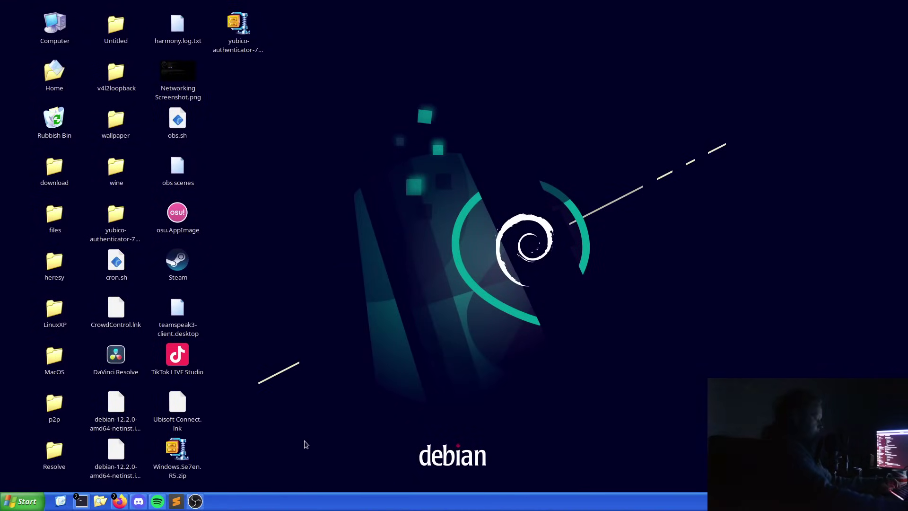
Relaunch Thunderbird by searching 'thun' from the Start menu.
key("super")
type("thun")
key("Return")
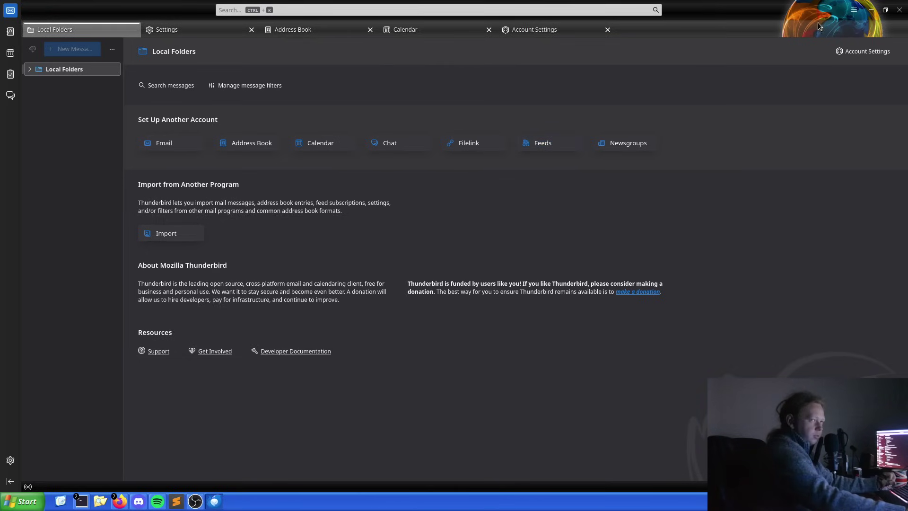
Open the Import Tool in its own tab from the main menu's Tools list.
left_click(851, 11)
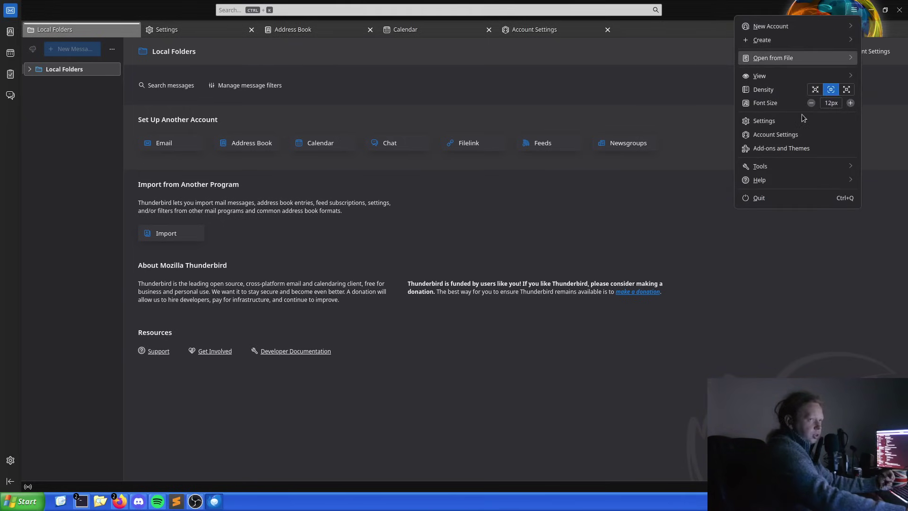
left_click(775, 172)
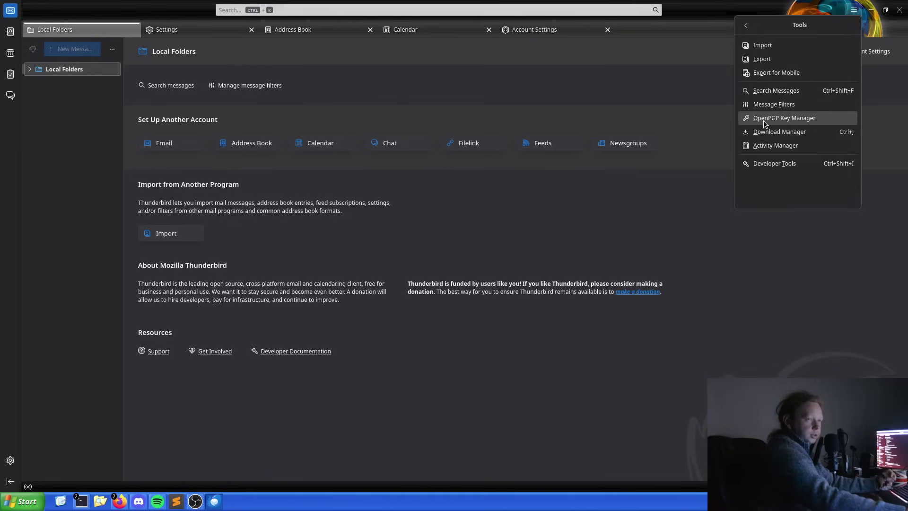
left_click(768, 45)
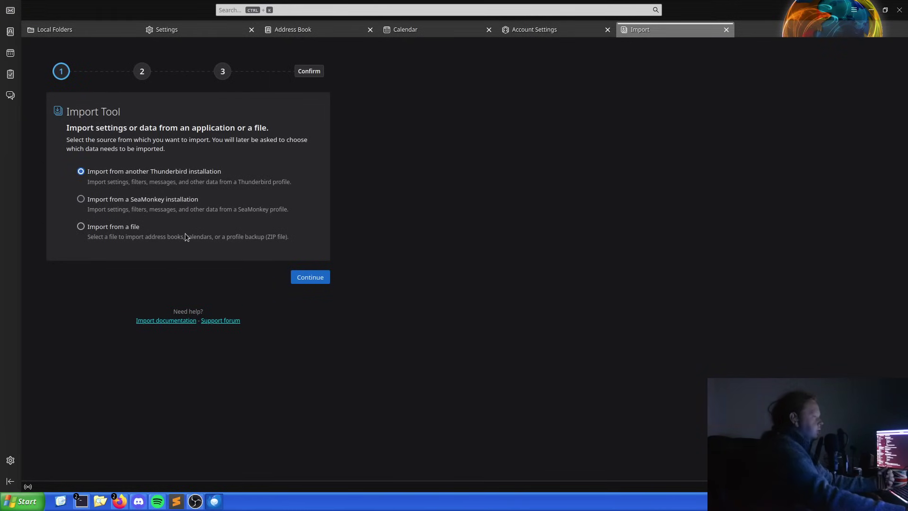
Go back to the Local Folders home page via the Account Settings tab.
left_click(529, 30)
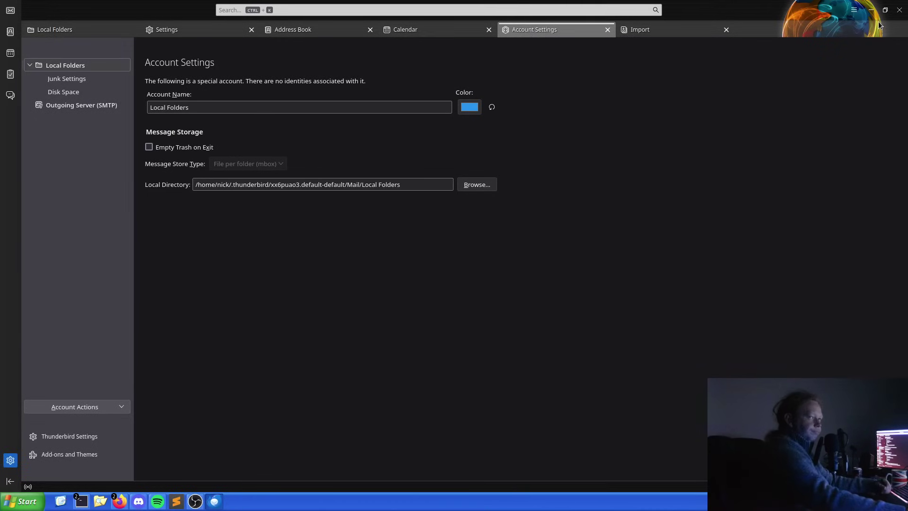
left_click(854, 10)
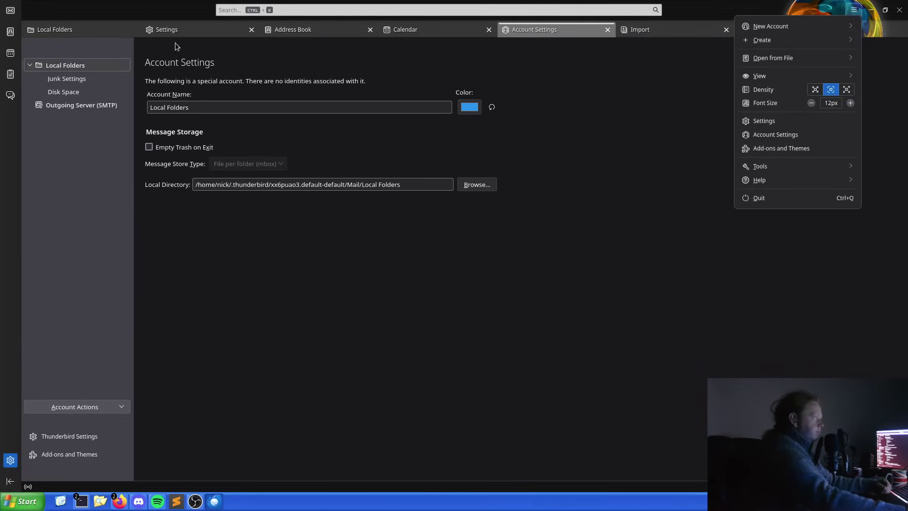
left_click(70, 37)
left_click(58, 29)
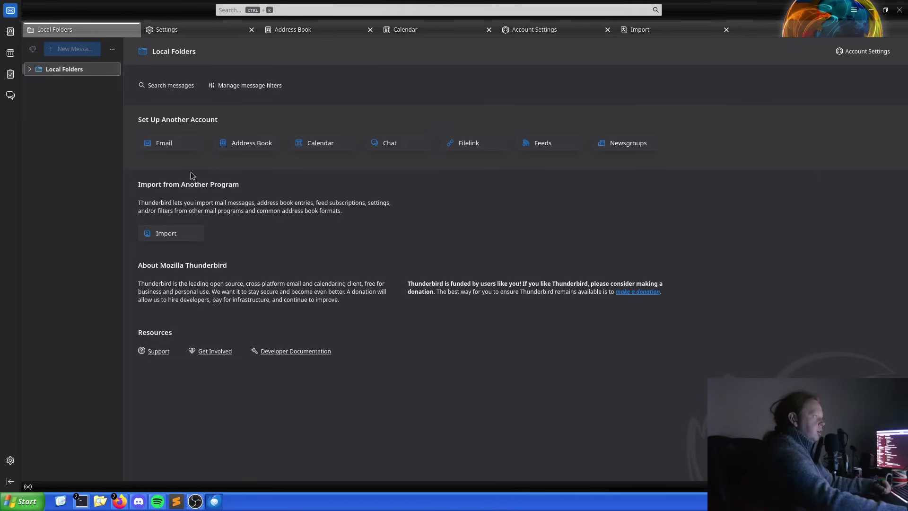
Start an email account setup and enter the Gmail address and account password.
left_click(161, 140)
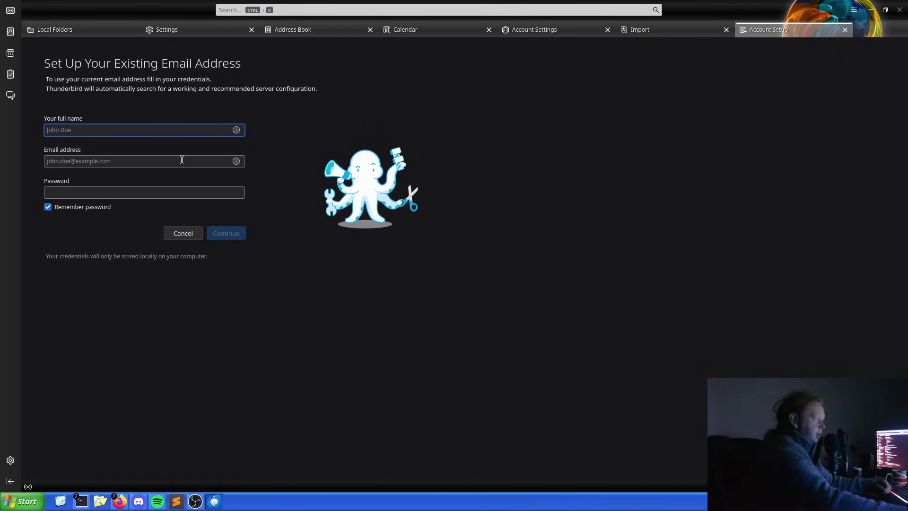
left_click(235, 132)
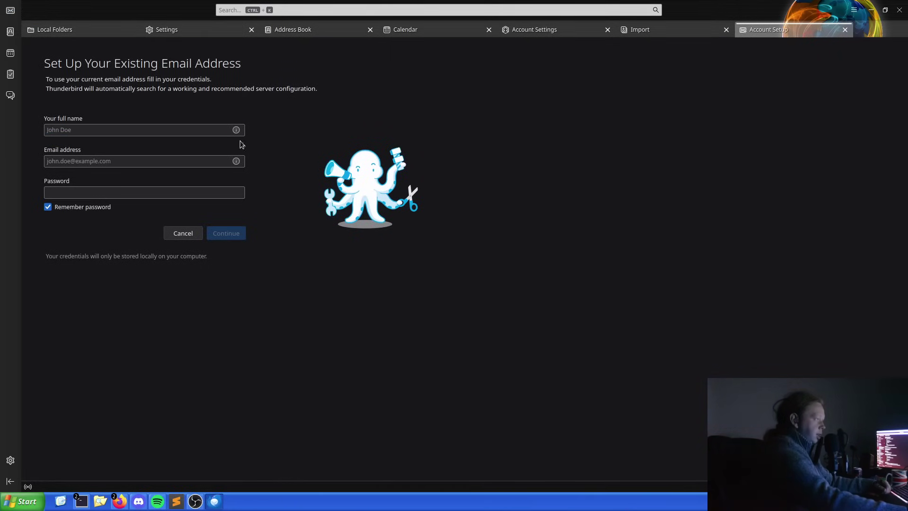
left_click(188, 161)
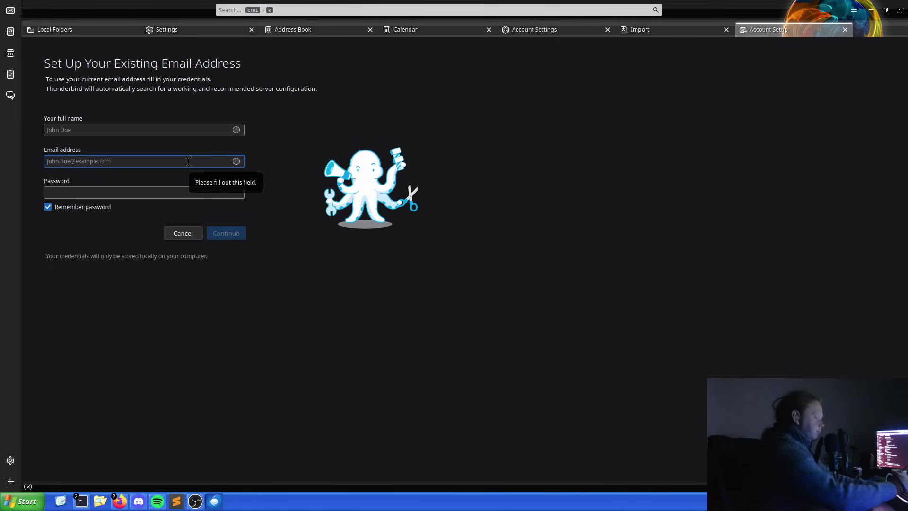
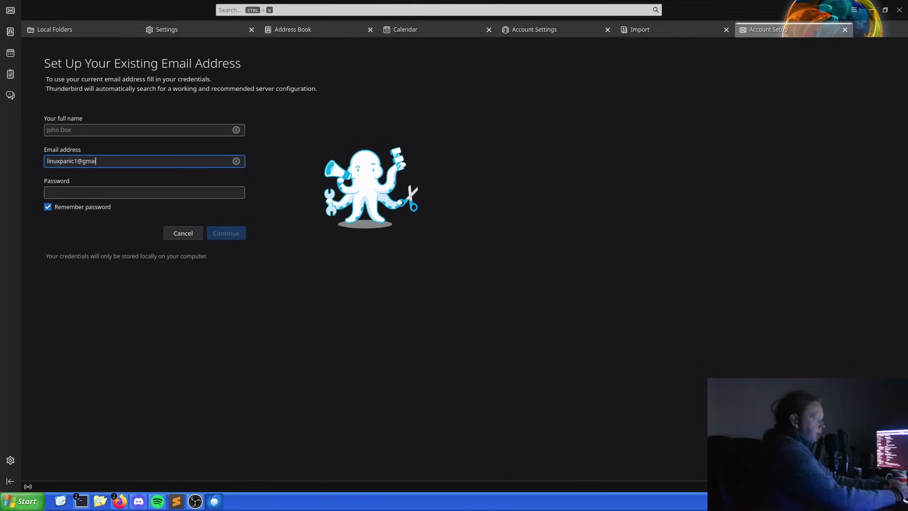
key("Tab")
type("******")
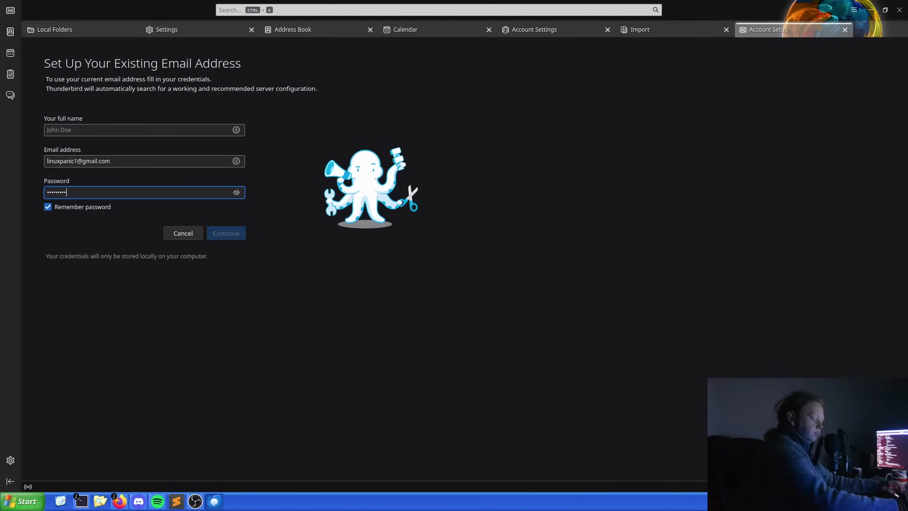
type("******")
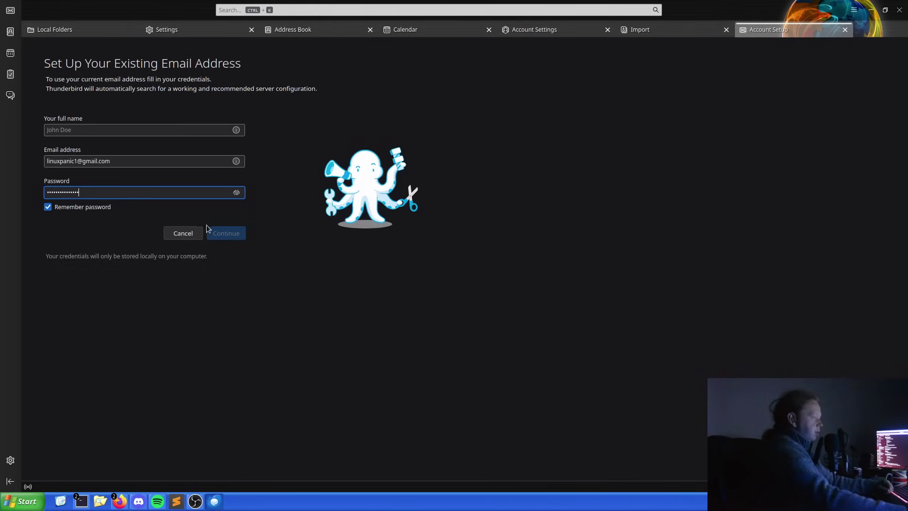
left_click(243, 224)
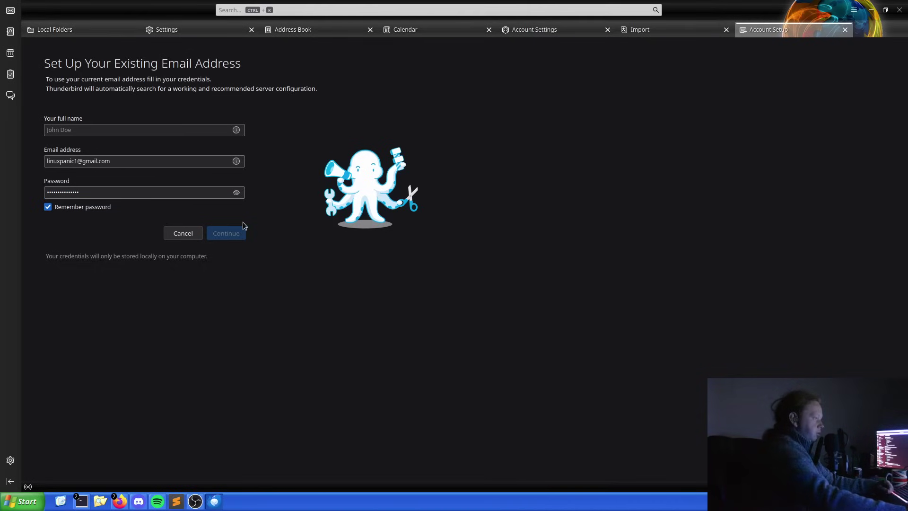
Enter the account's display name and look up the server configuration.
left_click(118, 129)
type("Linux")
type("Pa")
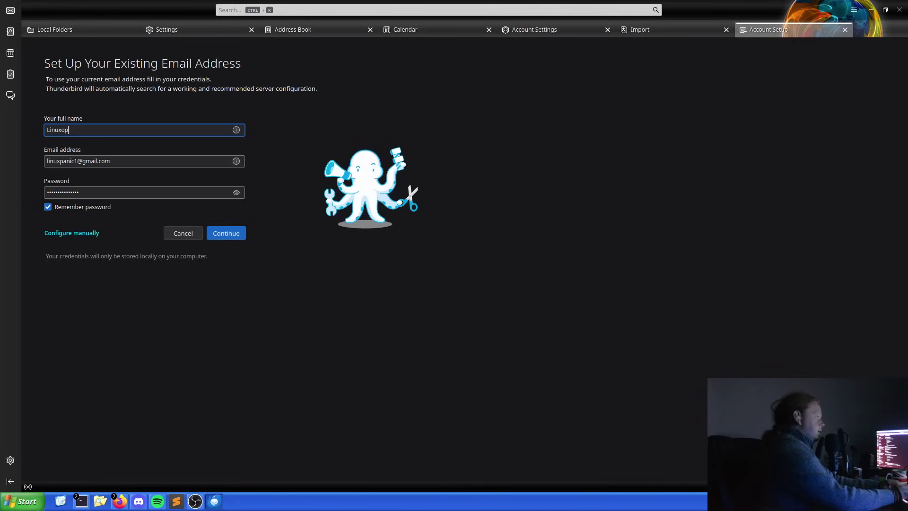
key("BackSpace")
key("BackSpace")
type("Pa")
key("BackSpace")
type("anic")
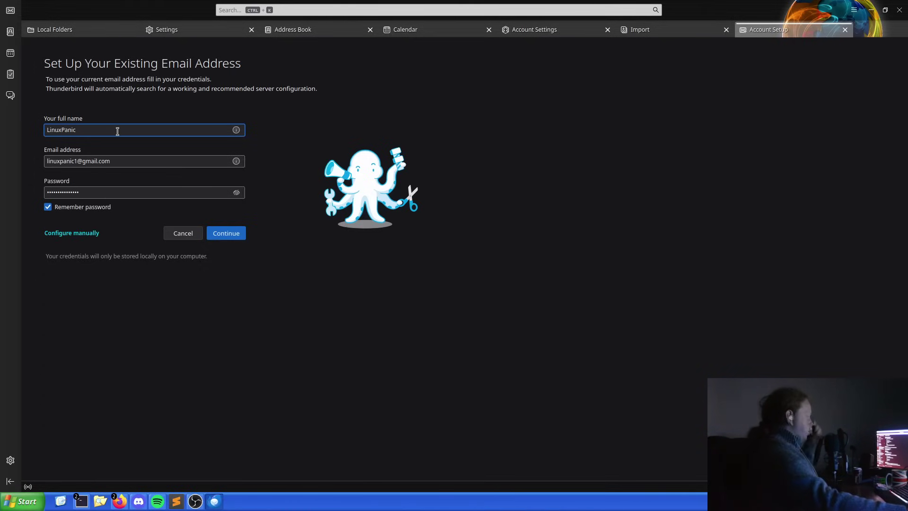
left_click(231, 235)
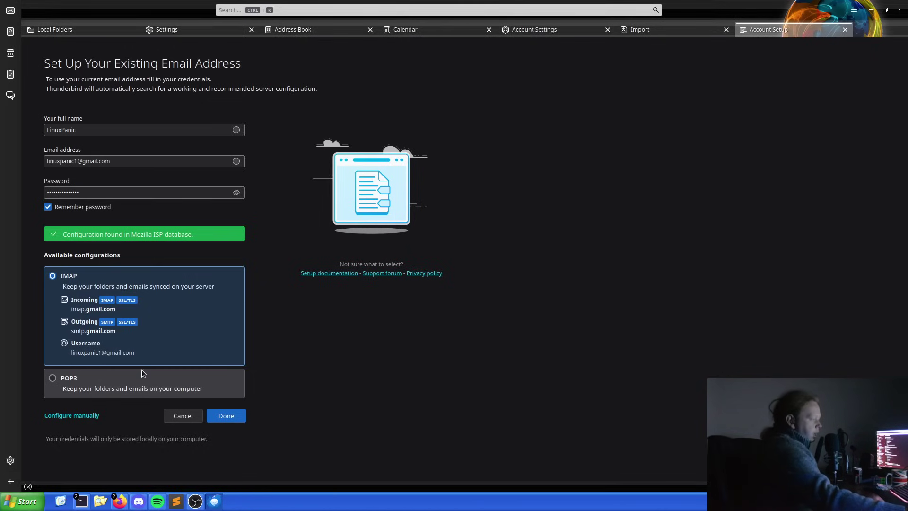
Create the account with the POP3 option and dismiss the POP access error.
left_click(53, 379)
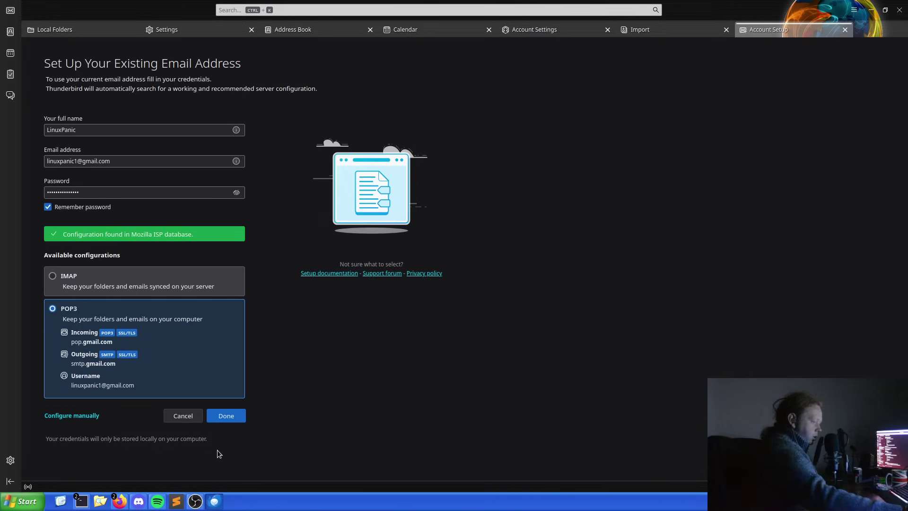
left_click(222, 416)
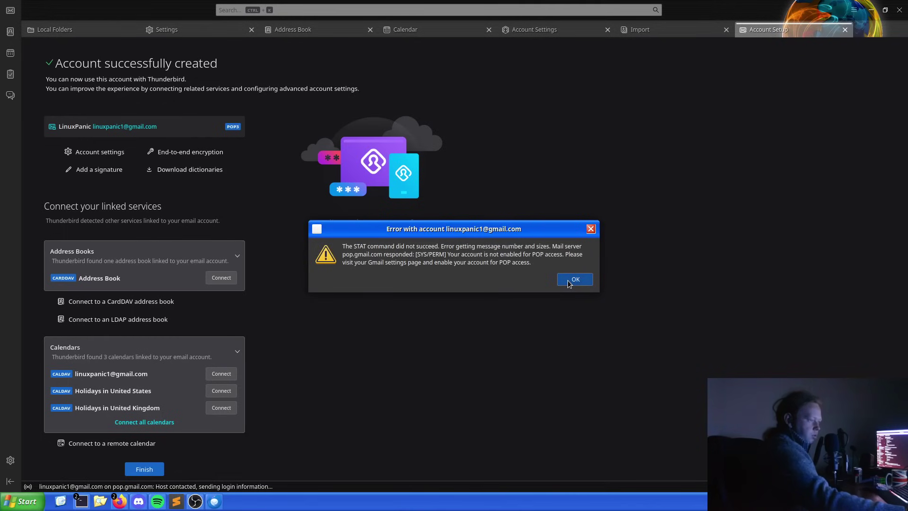
left_click(568, 281)
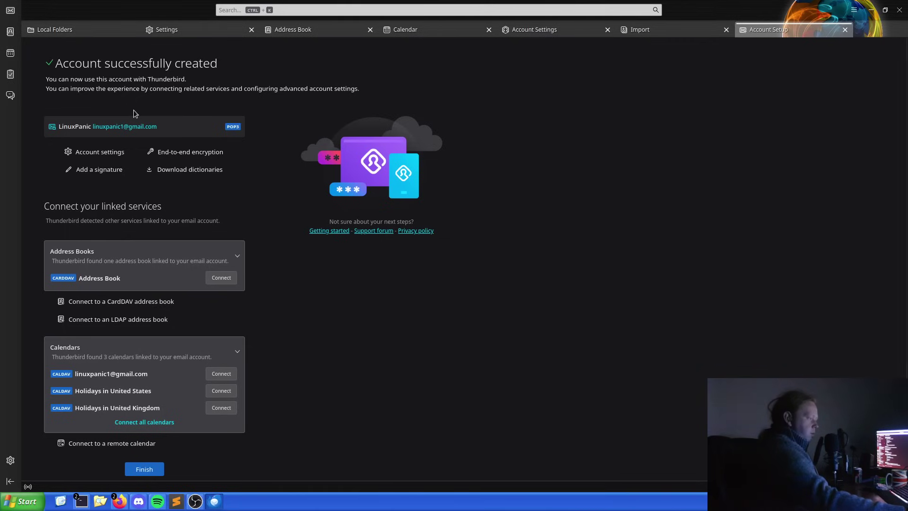
scroll(133, 114, "down", 1)
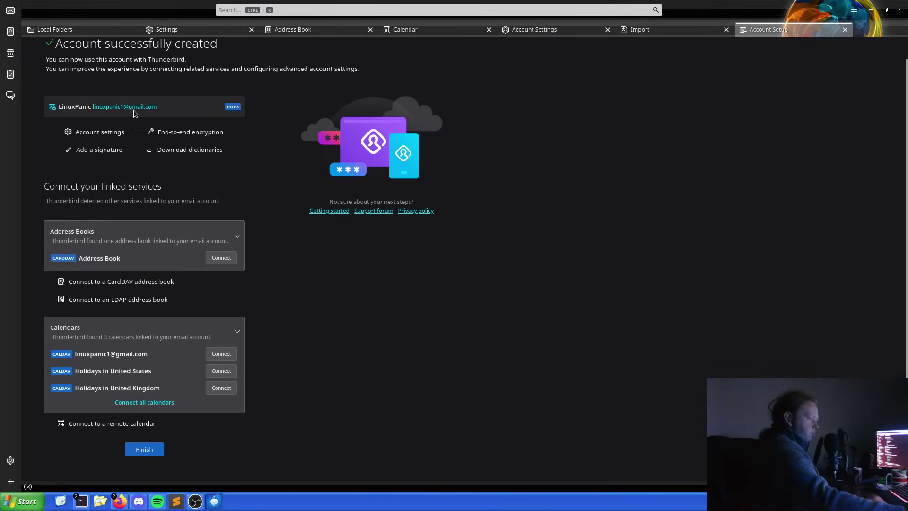
Finish account setup and open the new Gmail account's empty Inbox.
left_click(145, 452)
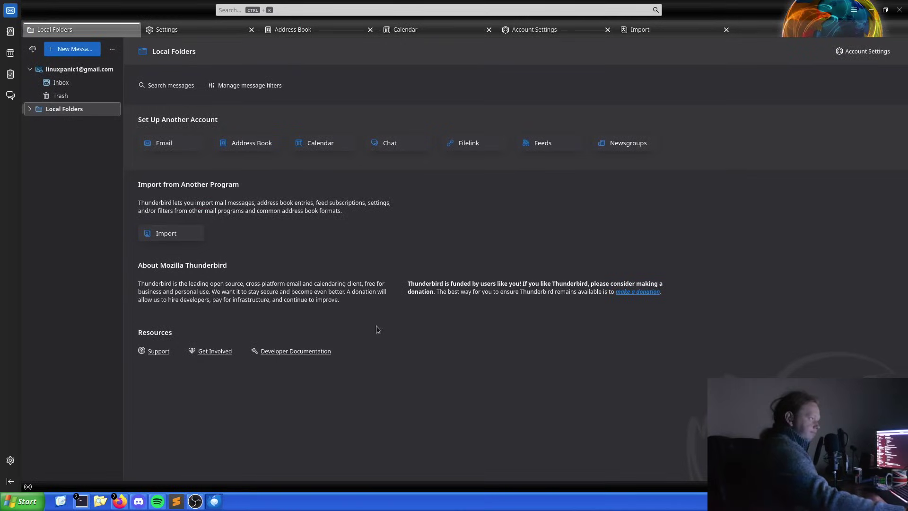
left_click(65, 84)
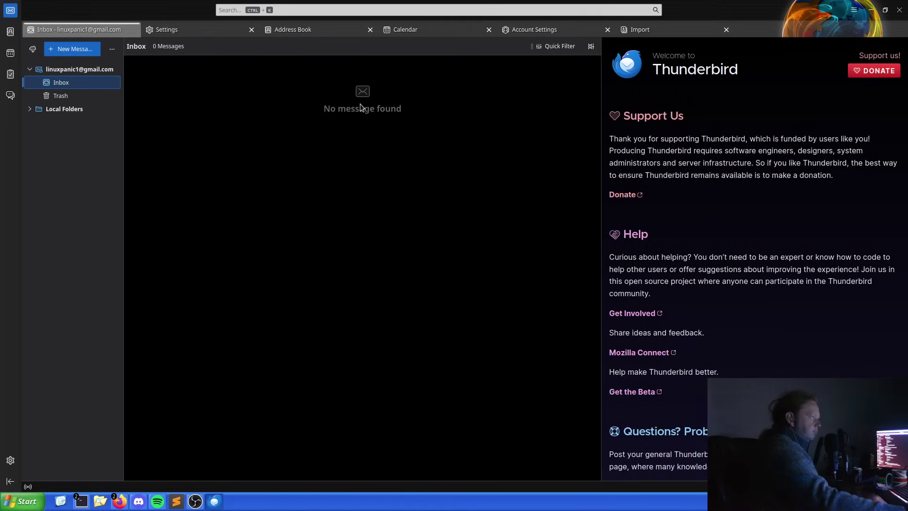
left_click(360, 108)
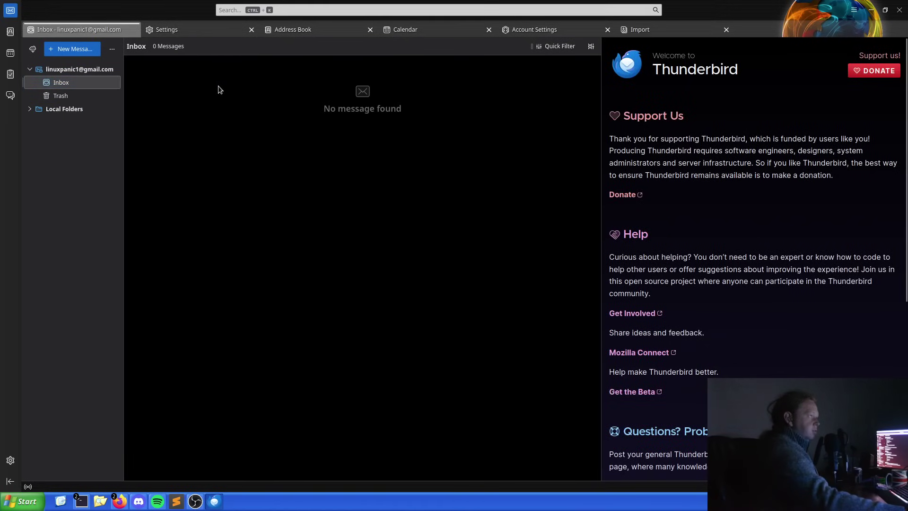
Try fetching messages, dismiss the POP error, and bring up the account's context menu.
left_click(33, 48)
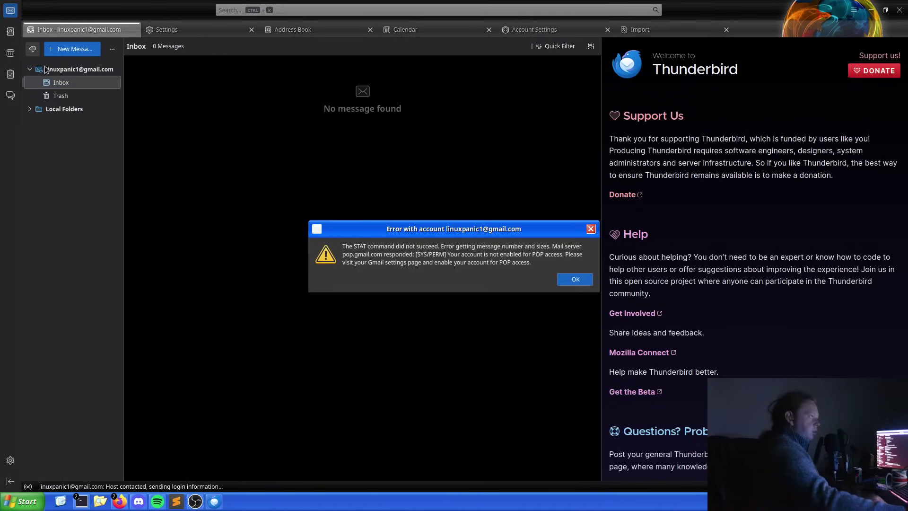
left_click(575, 278)
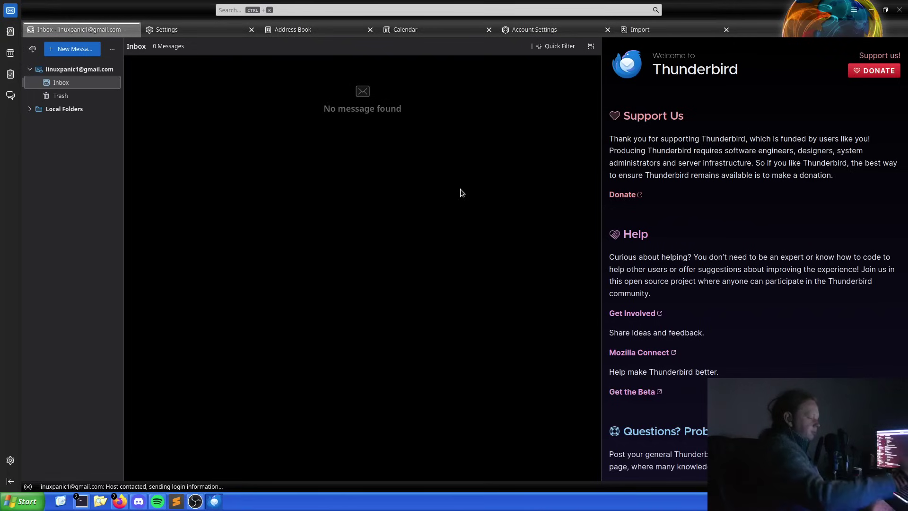
right_click(83, 70)
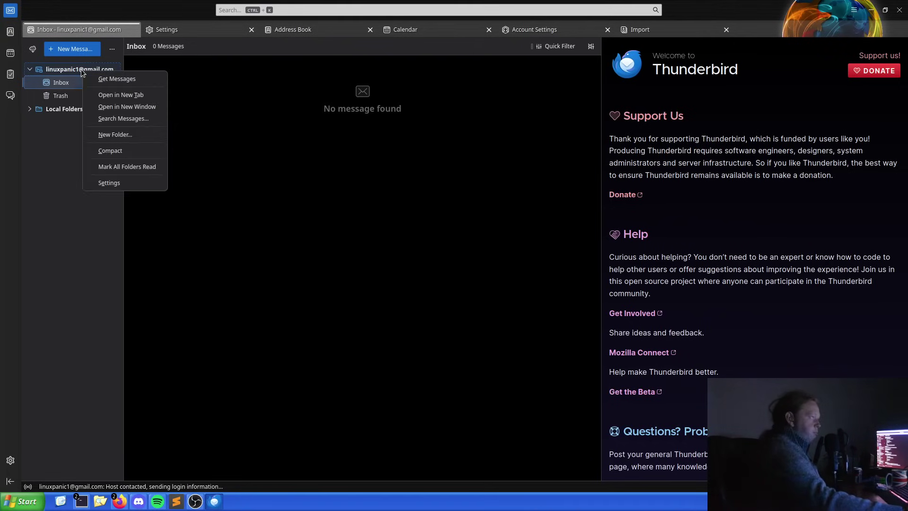
Open the Gmail account settings, keep Google Mail as SMTP server, and view Server Settings.
left_click(110, 183)
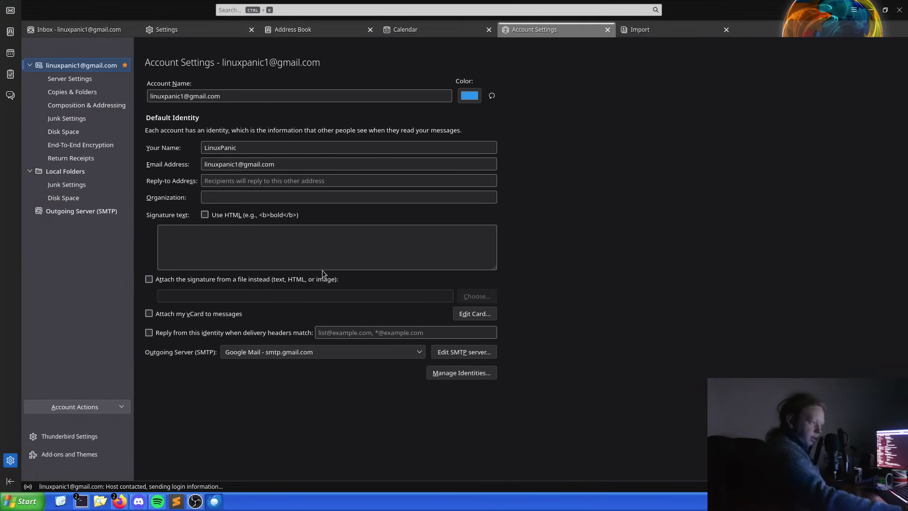
left_click(307, 352)
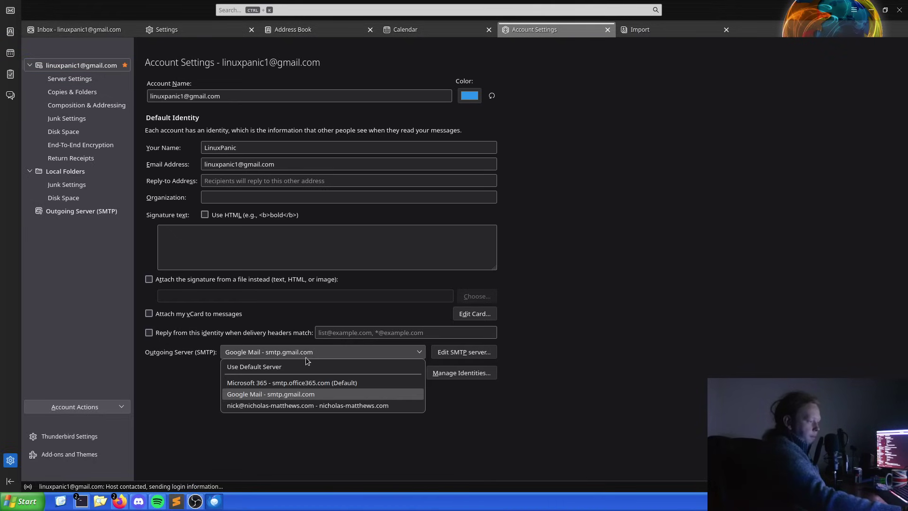
left_click(152, 382)
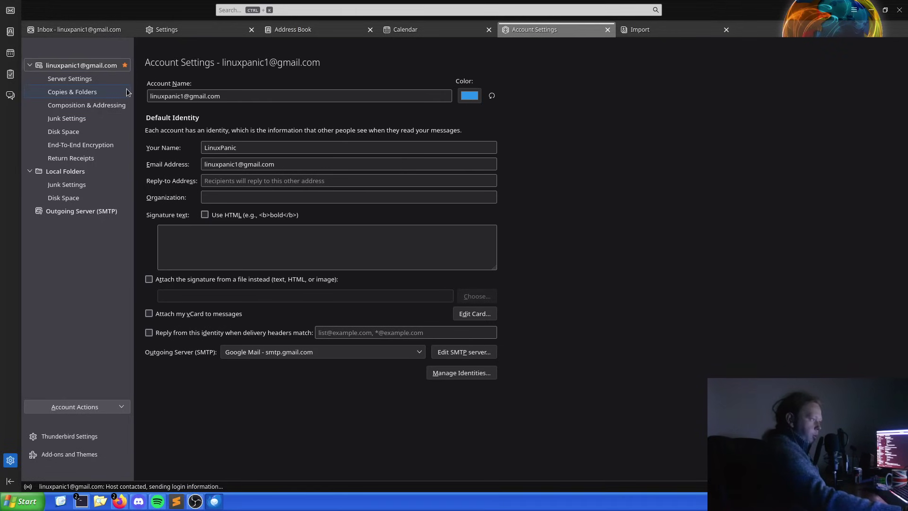
left_click(107, 83)
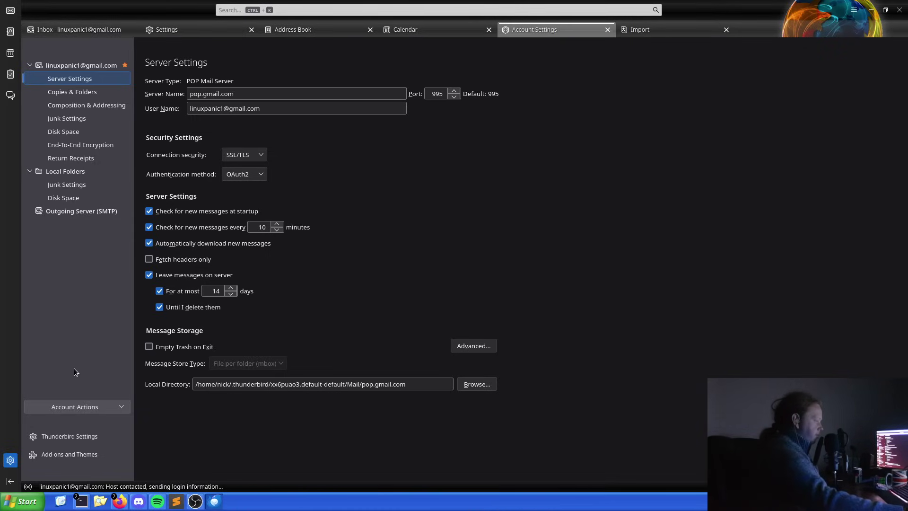
Start Remove Account, cancel it, and return to the account's main page.
left_click(90, 411)
left_click(95, 390)
left_click(543, 288)
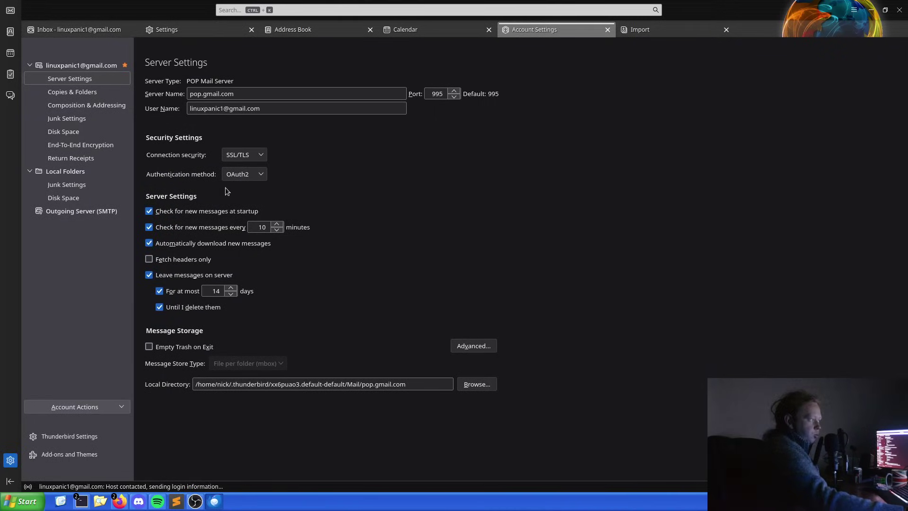
left_click(103, 67)
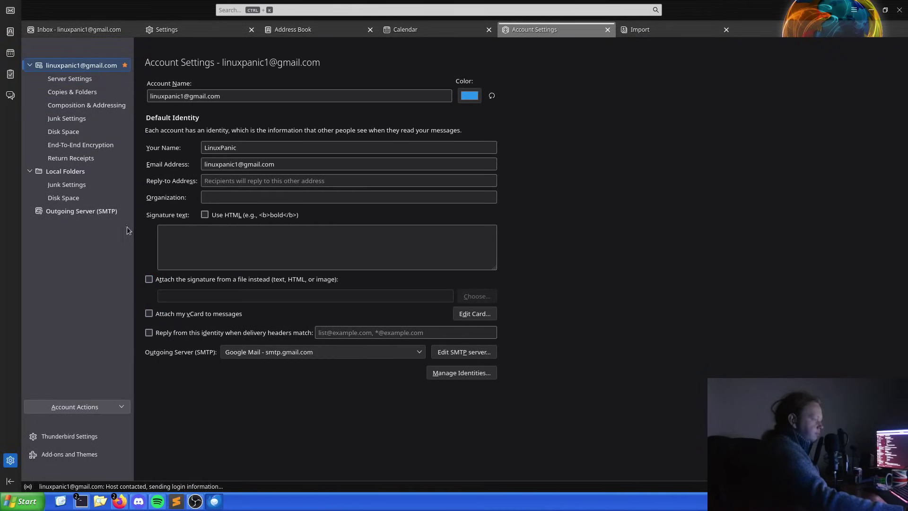
Remove the POP Gmail account and acknowledge the removal.
left_click(87, 407)
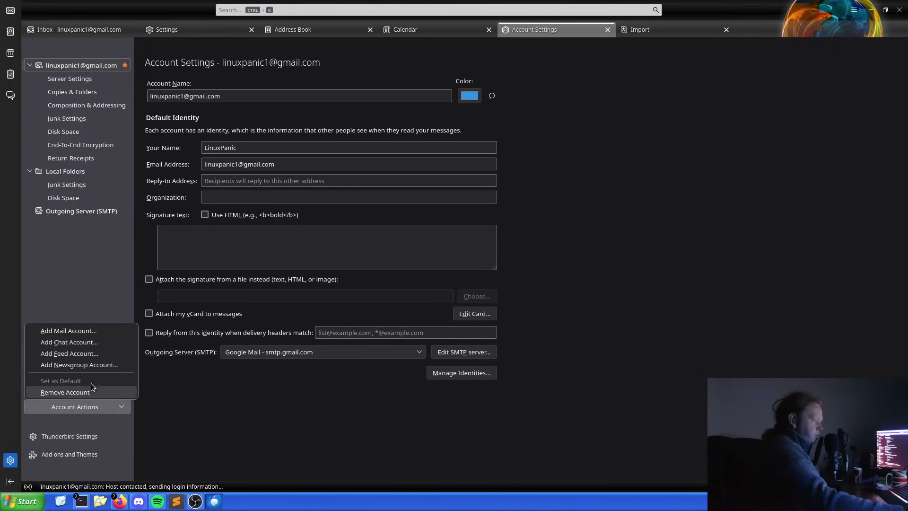
left_click(90, 391)
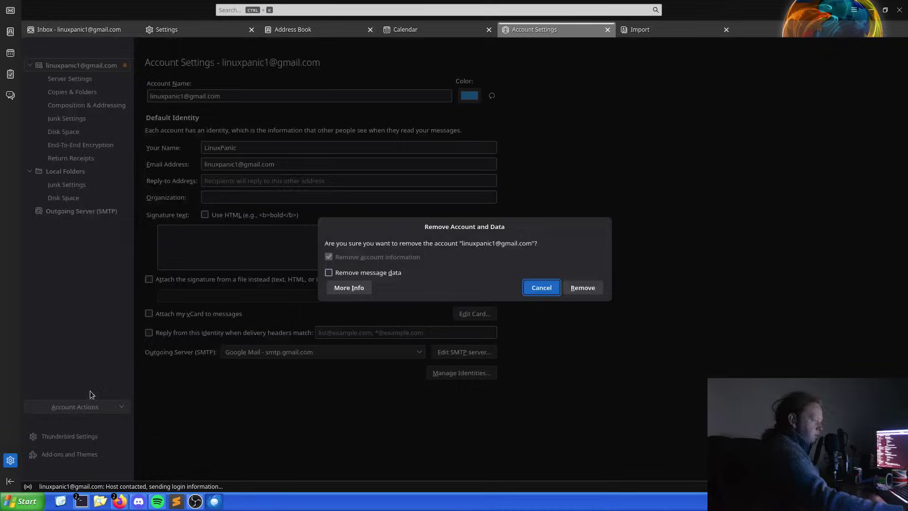
left_click(585, 288)
left_click(590, 256)
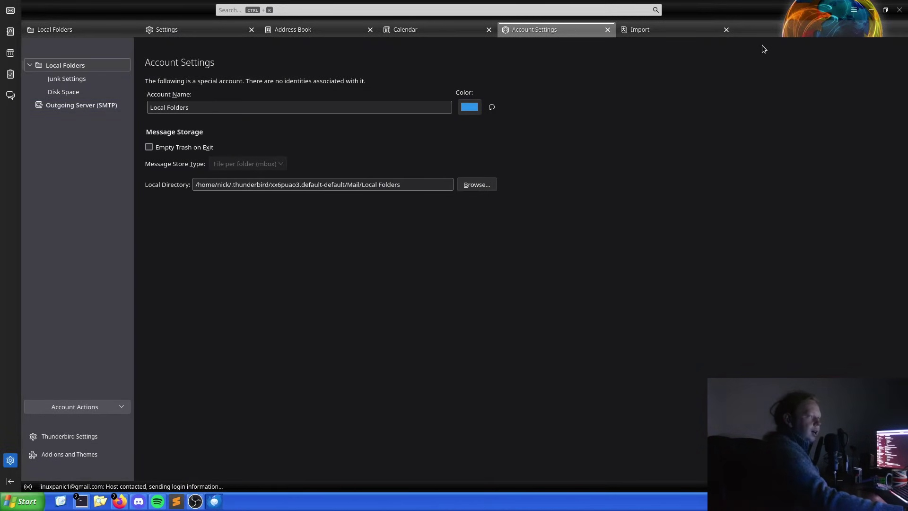
Add the Gmail account again with display name, address and password, keeping IMAP.
left_click(854, 10)
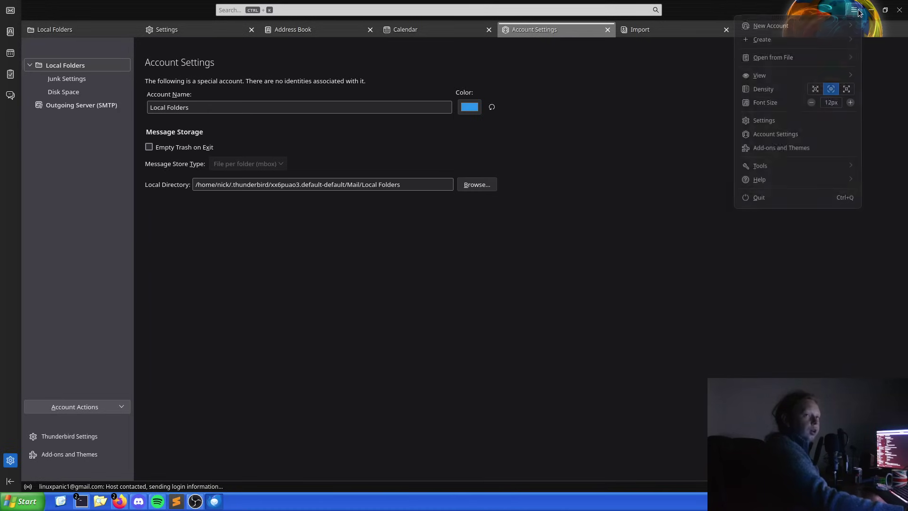
left_click(840, 27)
left_click(819, 43)
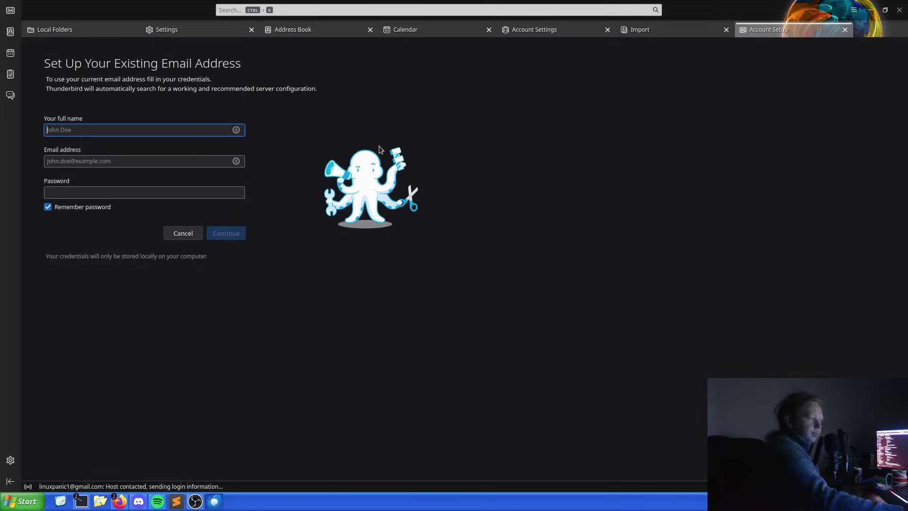
type("Linu")
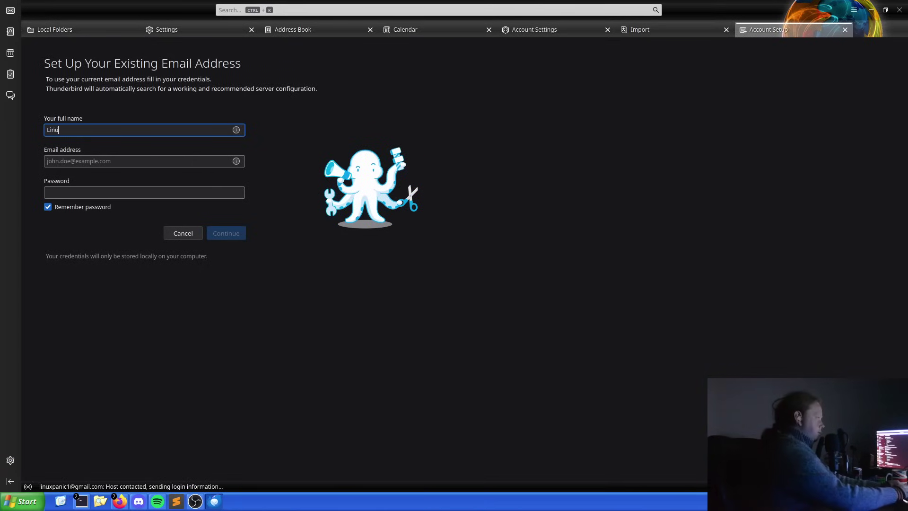
type("xPanic")
key("Tab")
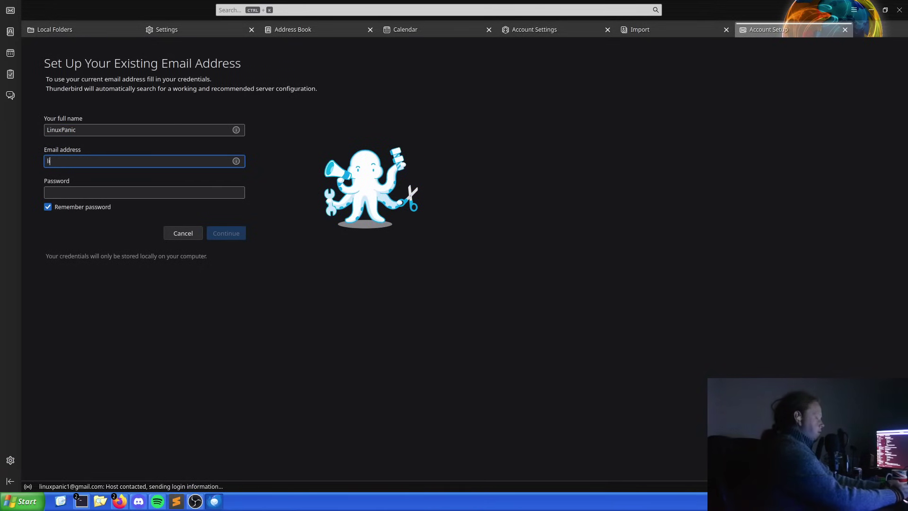
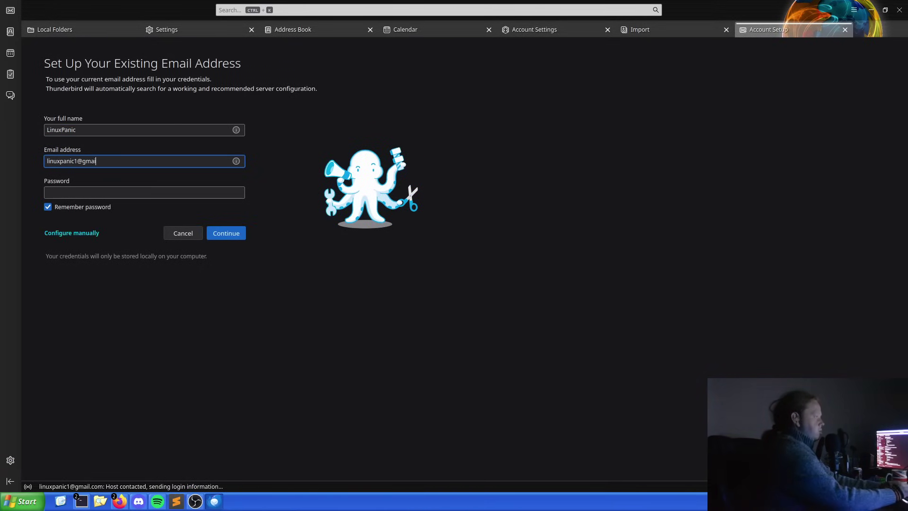
key("Tab")
type("*******")
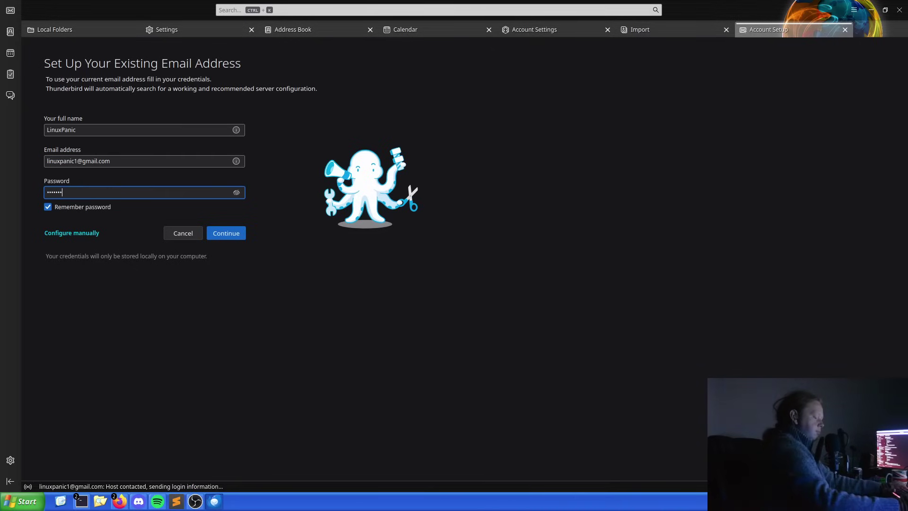
type("*******")
key("Return")
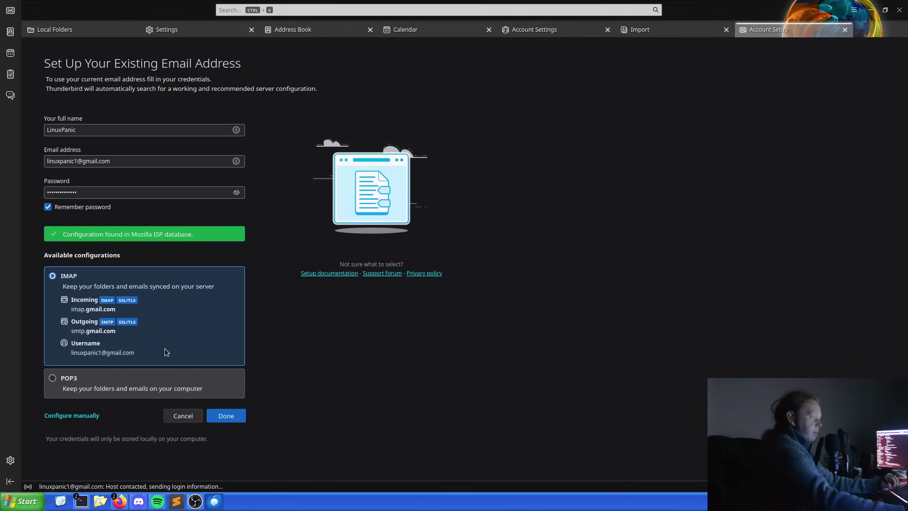
left_click(222, 417)
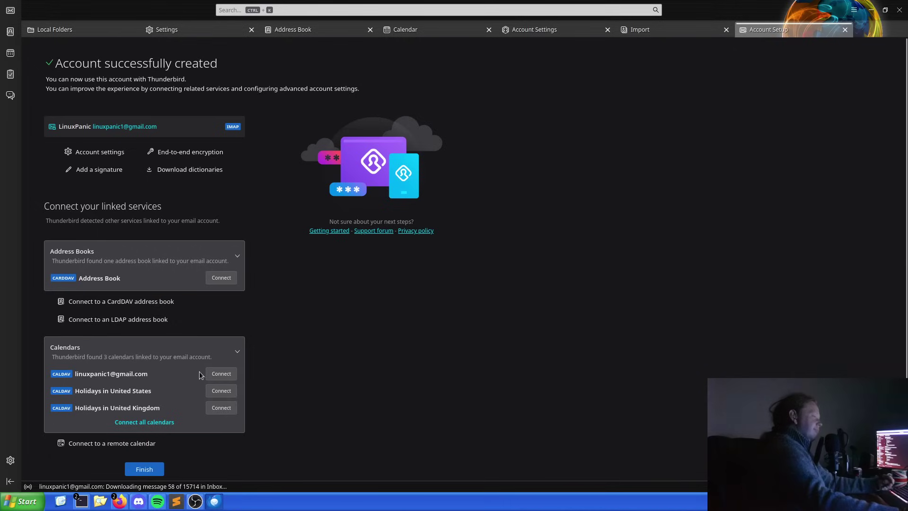
scroll(200, 371, "down", 1)
scroll(189, 359, "up", 1)
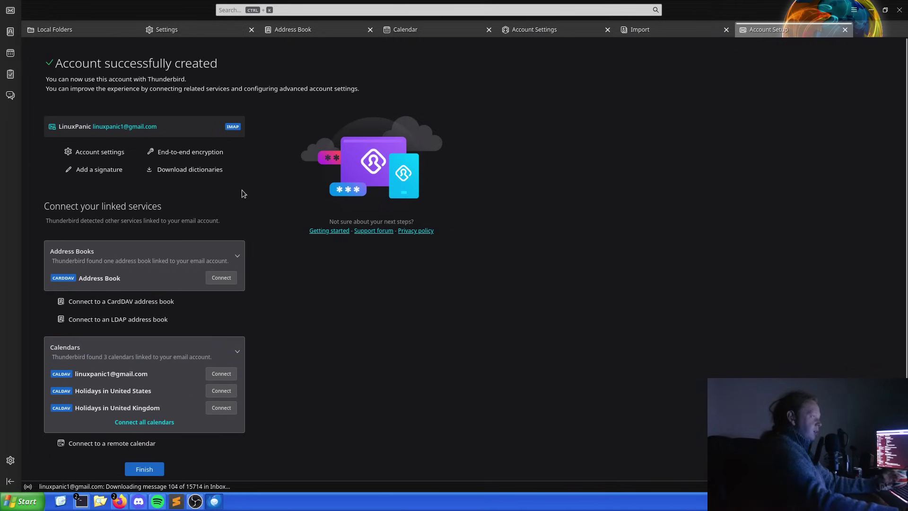
Return to Mail and browse the Sent Mail, Spam and Trash folders.
left_click(10, 12)
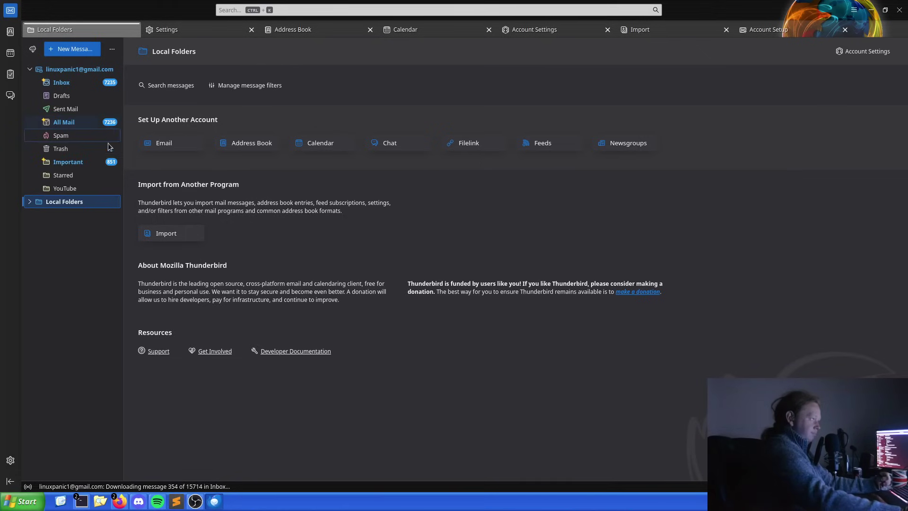
left_click(104, 109)
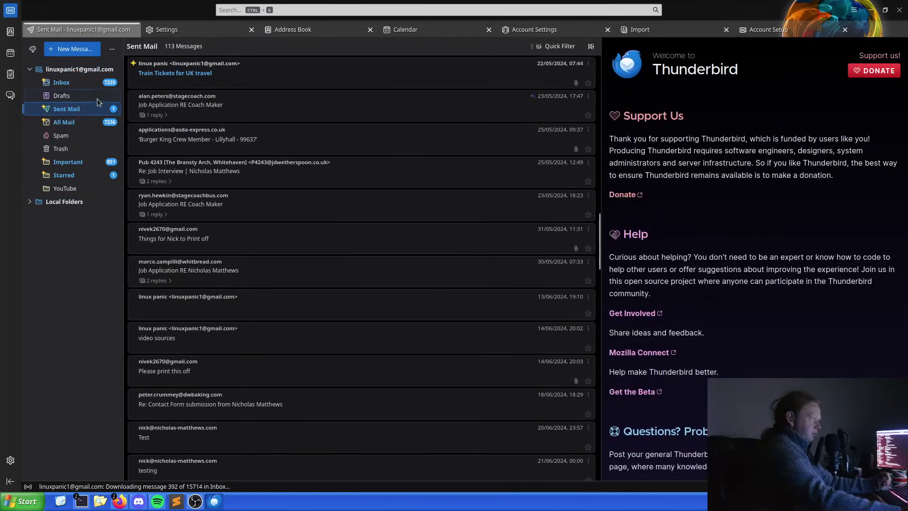
left_click(81, 135)
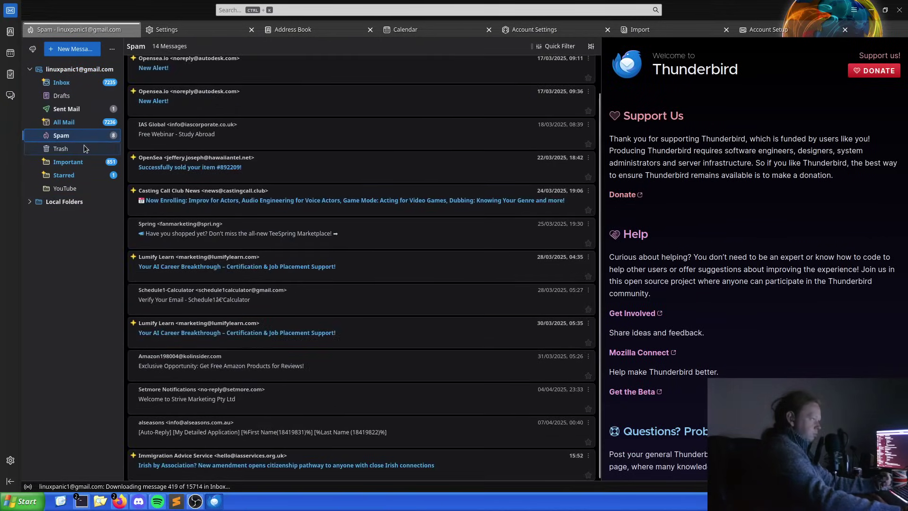
left_click(84, 149)
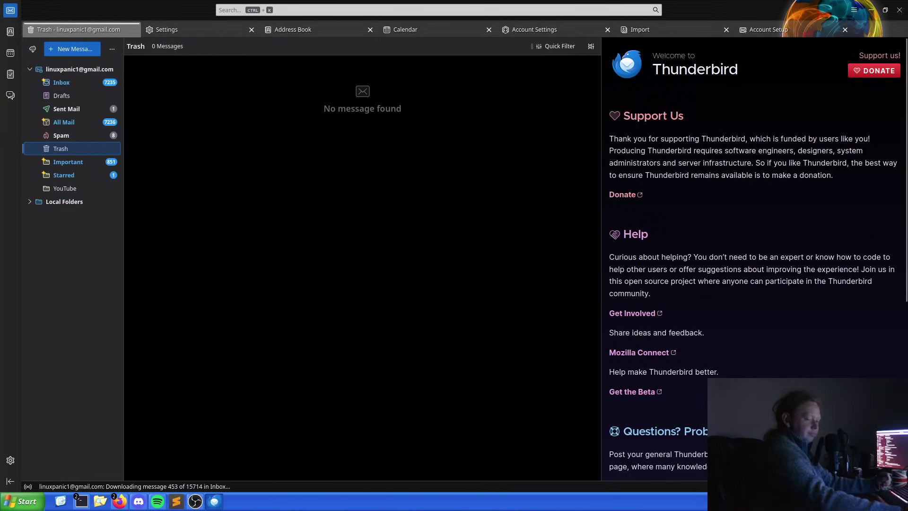
left_click(854, 10)
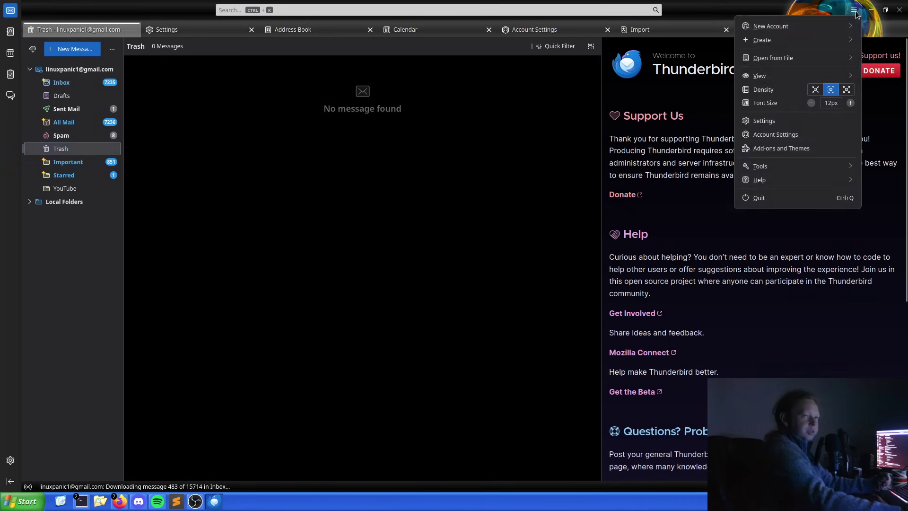
Open Settings, check the Chat startup options without changing them, and switch to General.
left_click(764, 121)
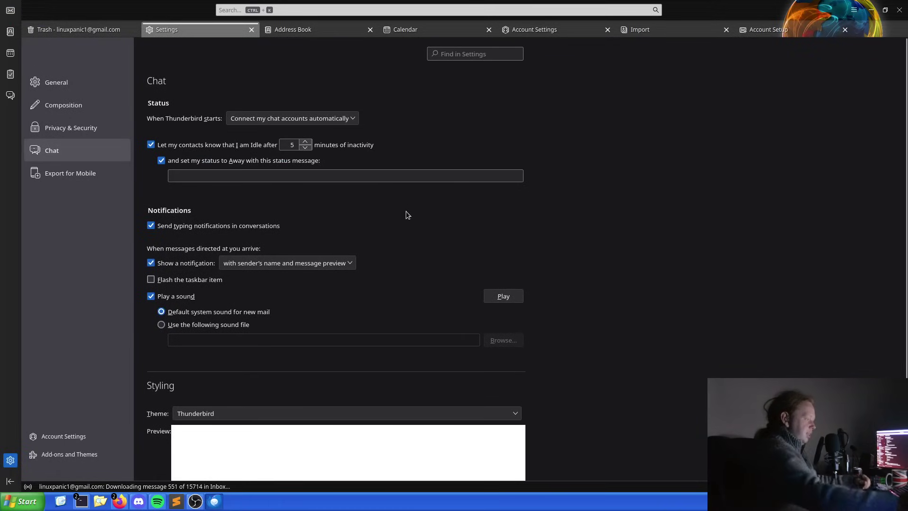
scroll(404, 237, "down", 3)
scroll(407, 243, "up", 3)
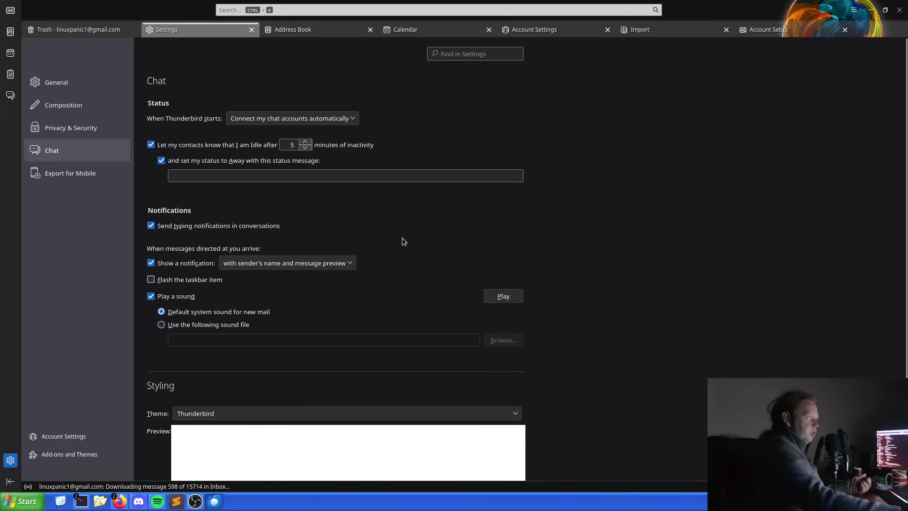
left_click(303, 118)
left_click(314, 96)
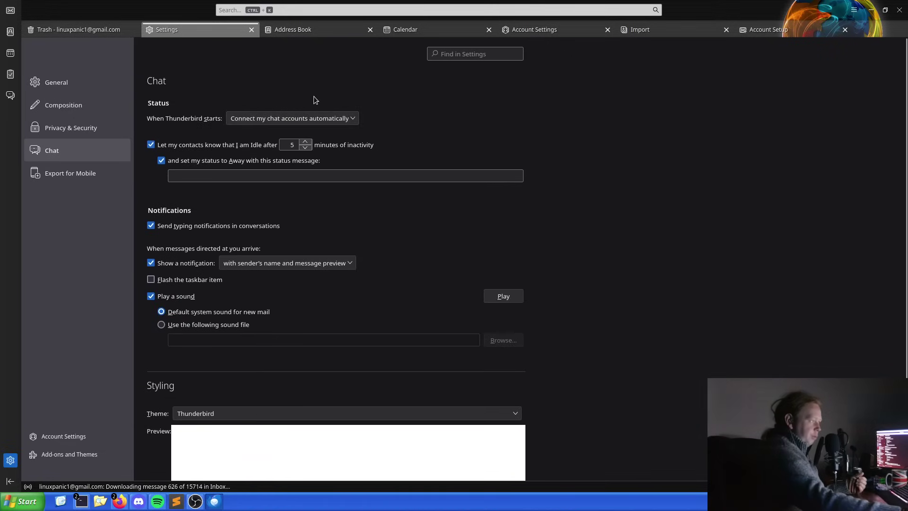
scroll(331, 142, "down", 4)
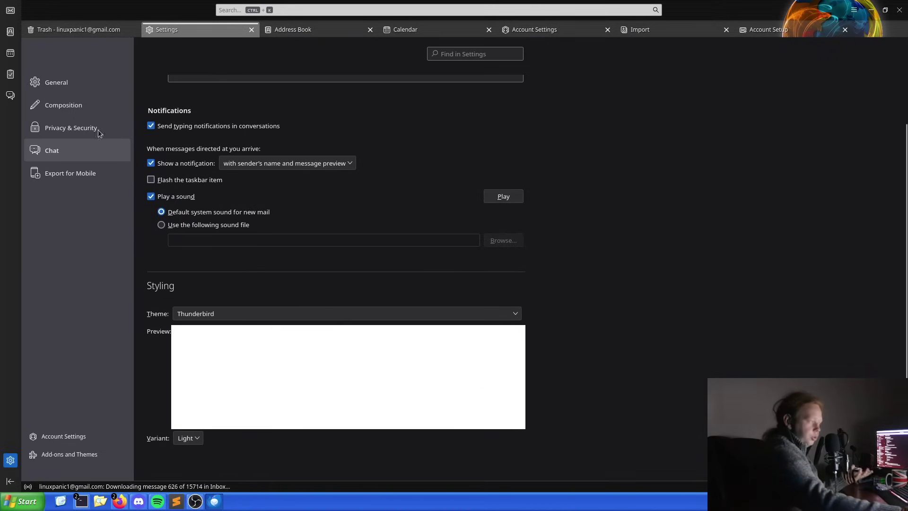
left_click(70, 84)
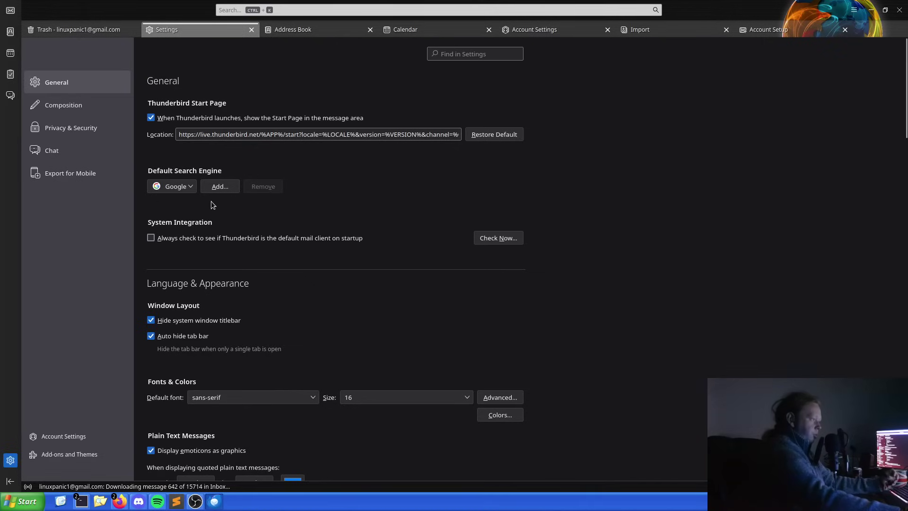
left_click(184, 189)
left_click(185, 189)
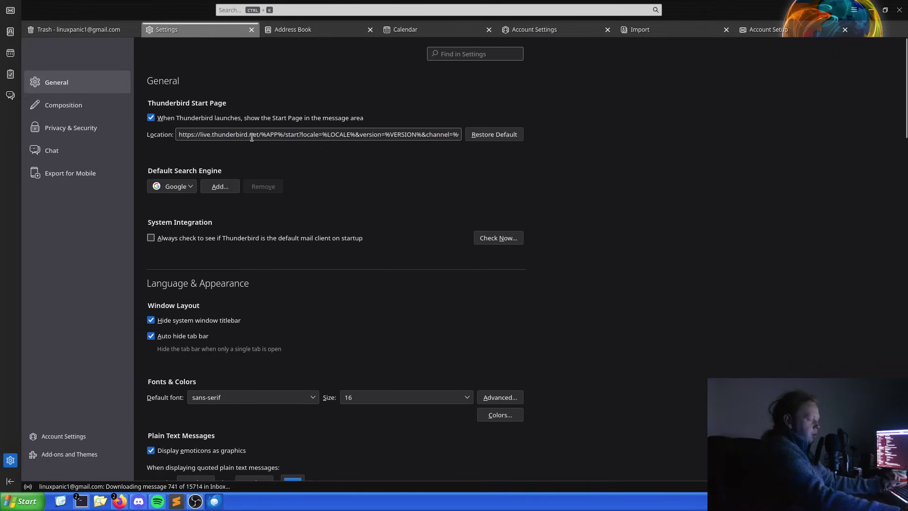
left_click_drag(388, 134, 646, 135)
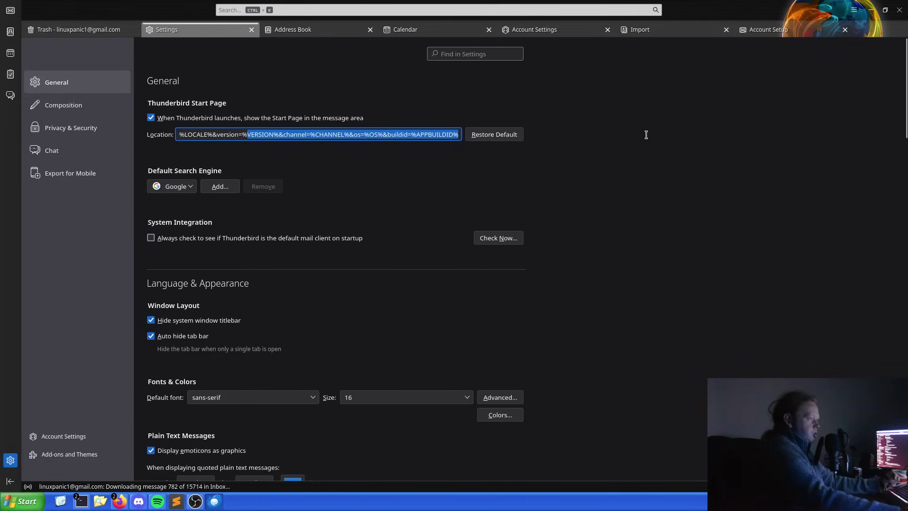
left_click(466, 185)
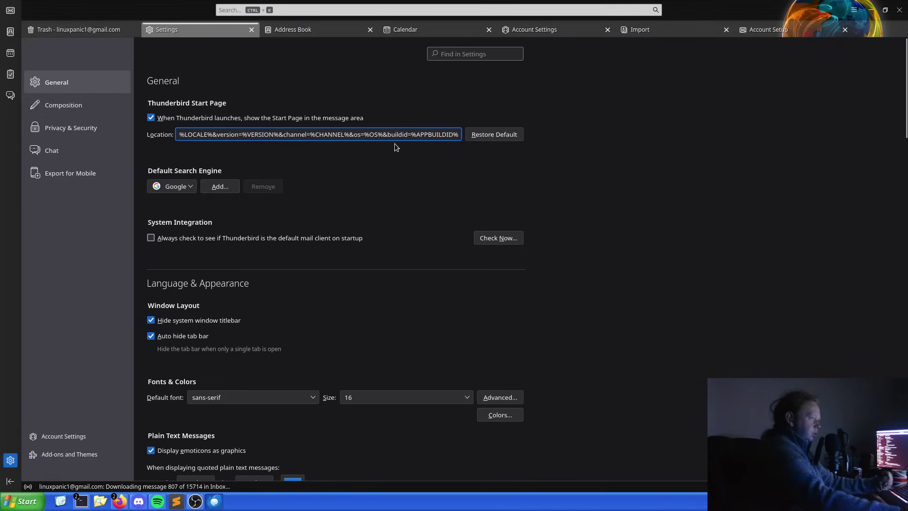
key("Left")
key("Left")
key("Left")
key("Left")
key("Left")
key("Left")
key("Left")
key("Left")
key("Left")
key("Left")
key("Left")
key("Left")
key("Left")
key("Left")
key("Left")
key("Left")
key("Left")
key("Left")
key("Left")
key("Left")
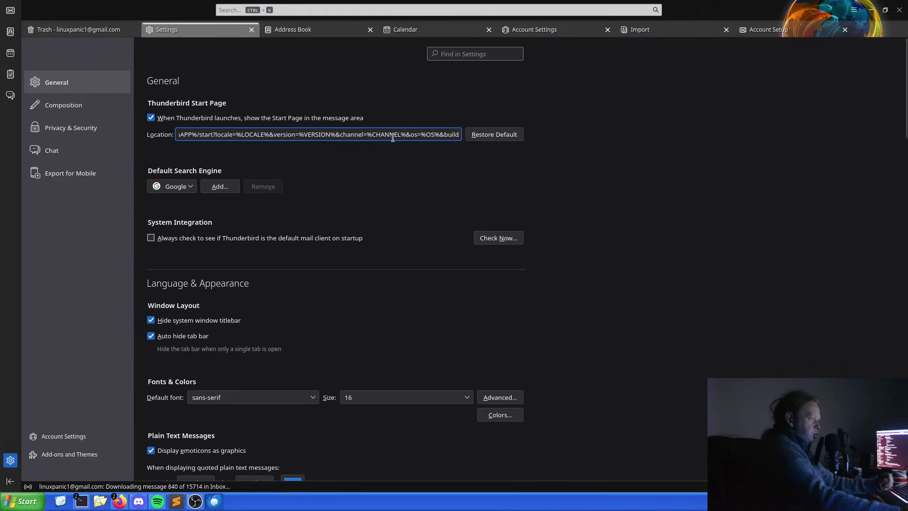
key("Left")
key("Left")
key("Left")
key("Left")
key("Left")
key("Left")
key("Left")
key("Left")
key("Left")
key("Left")
key("Left")
key("Left")
key("Left")
key("Left")
key("Left")
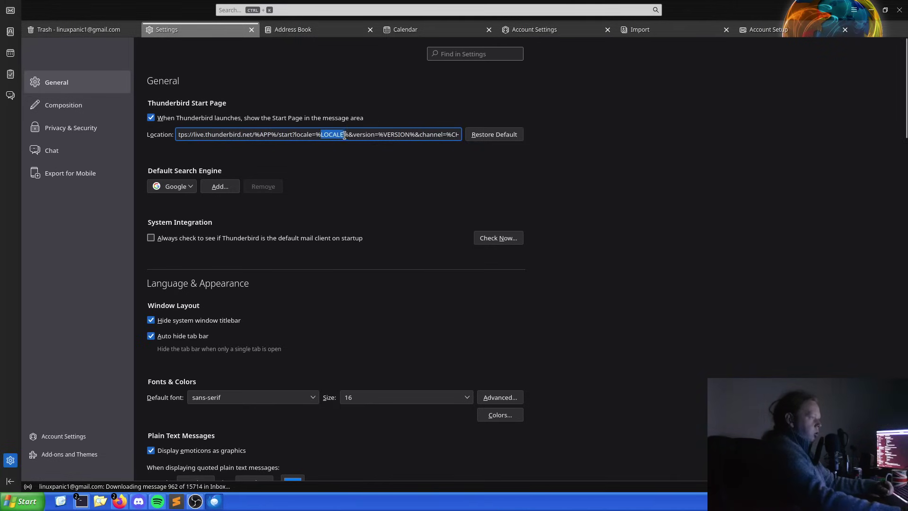
scroll(388, 134, "down", 5)
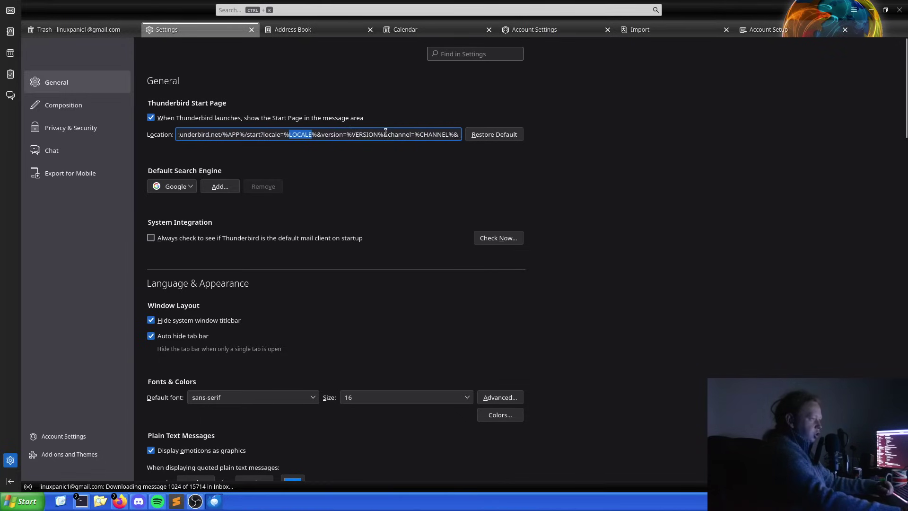
scroll(386, 134, "down", 3)
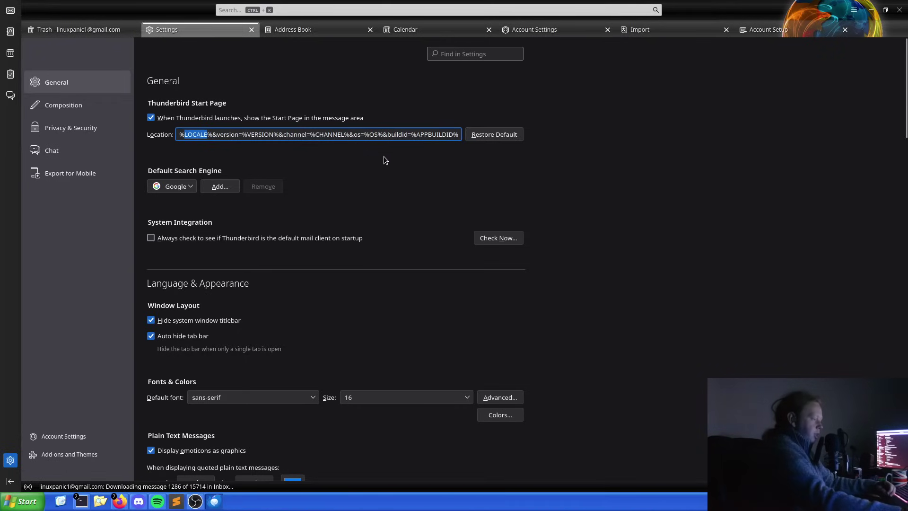
Choose Liberation Mono as the default font under Fonts & Colors.
scroll(282, 186, "down", 4)
scroll(283, 187, "down", 2)
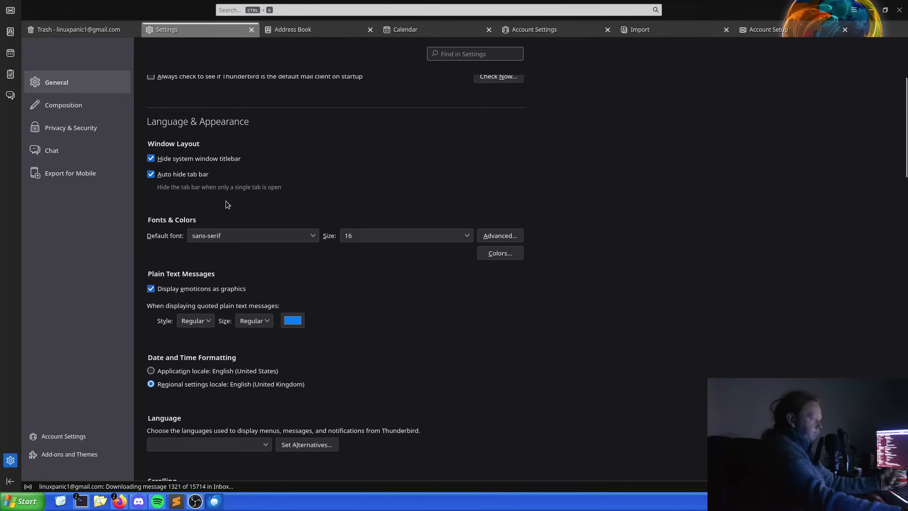
left_click(239, 235)
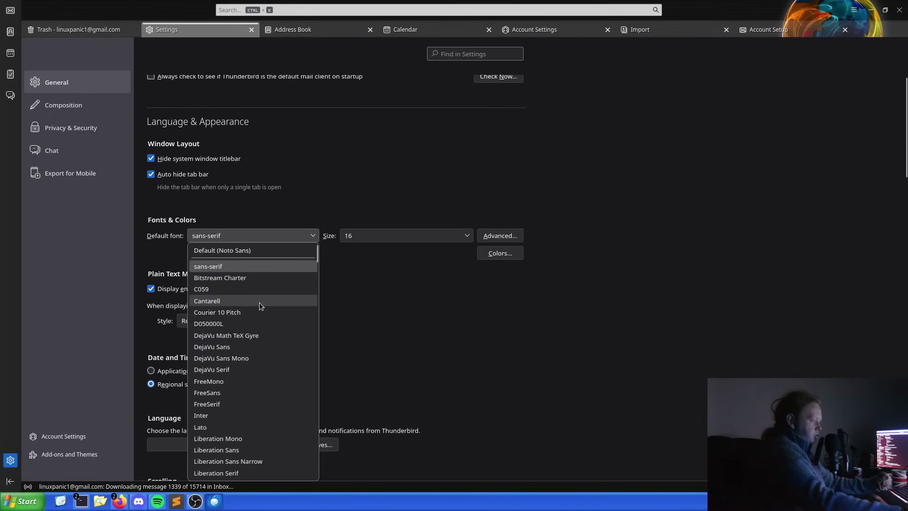
scroll(260, 302, "down", 6)
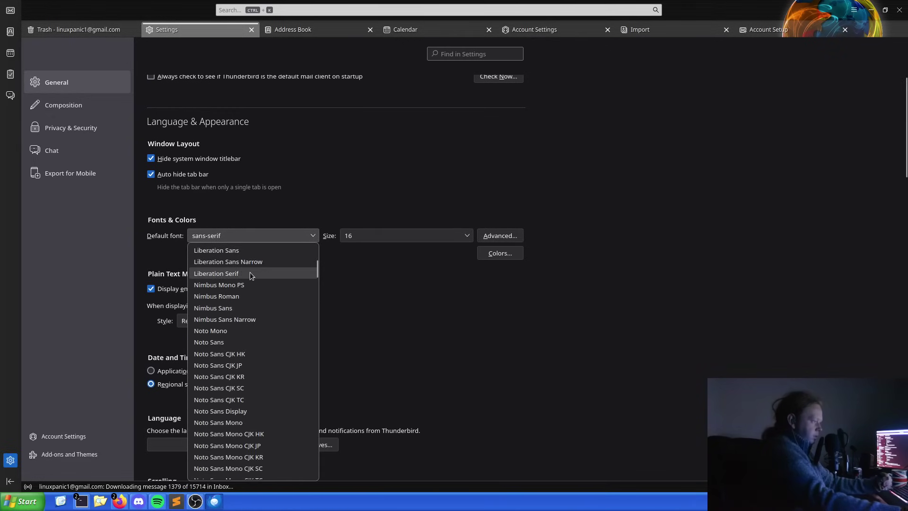
scroll(267, 328, "up", 2)
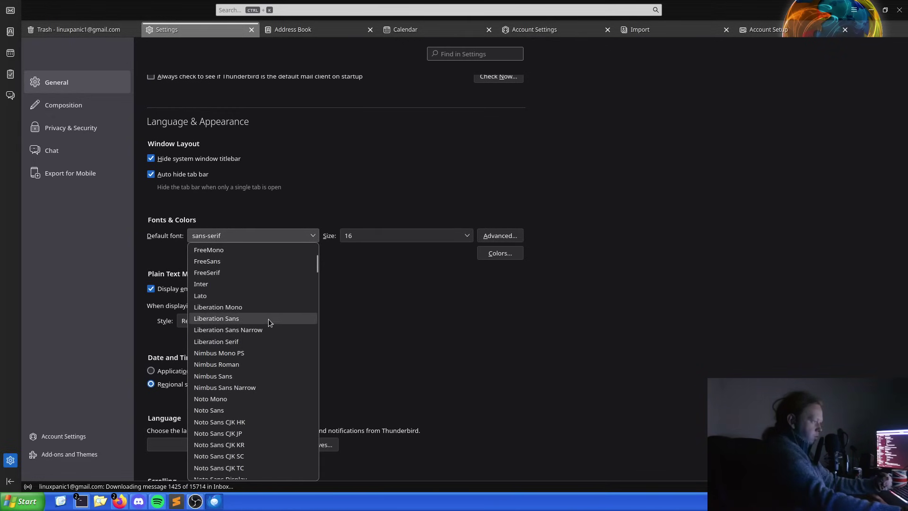
left_click(265, 307)
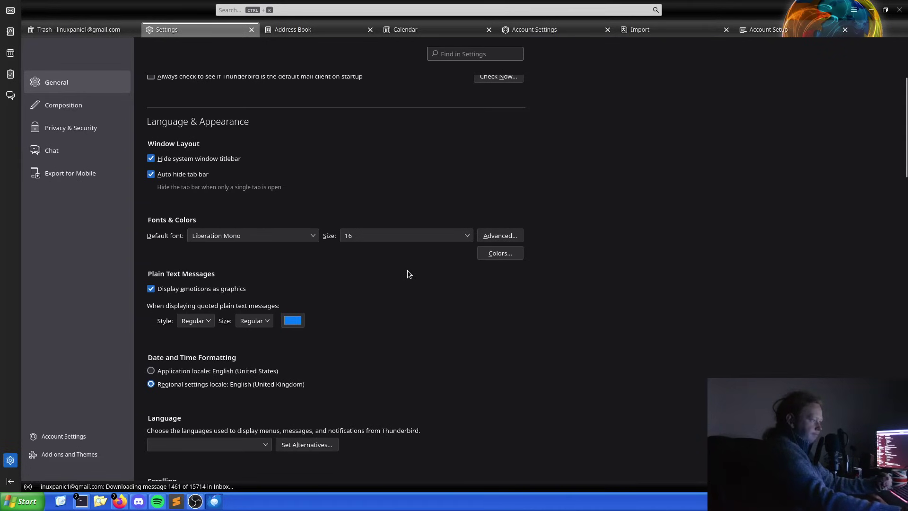
Set the default font size to 28, then return to the General settings.
scroll(407, 270, "down", 20)
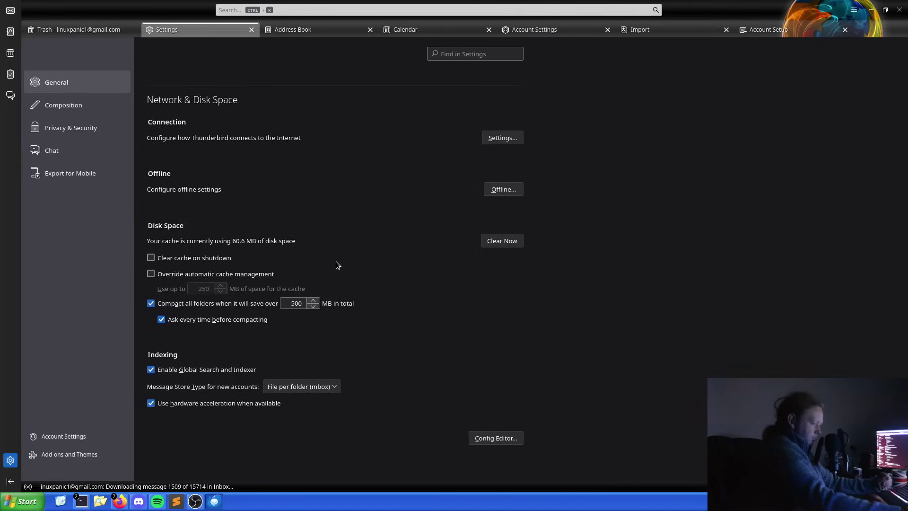
scroll(338, 264, "up", 20)
scroll(254, 263, "down", 3)
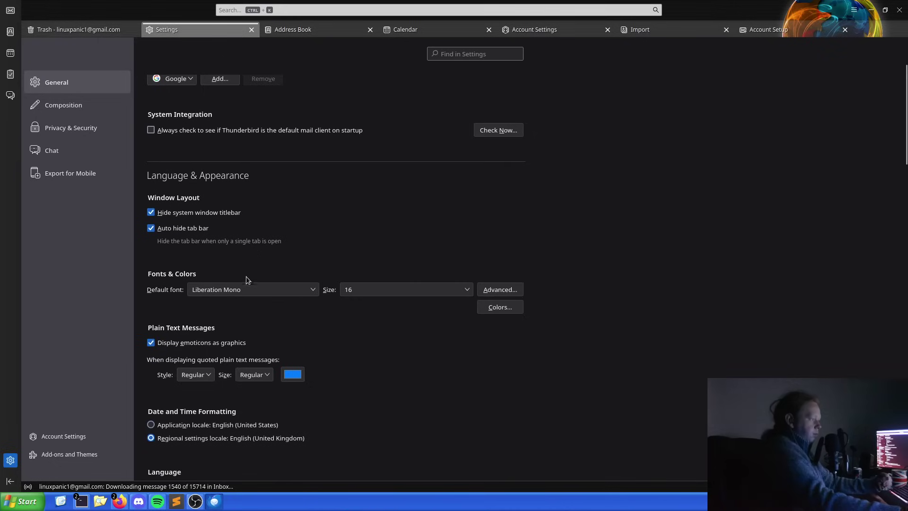
left_click(387, 289)
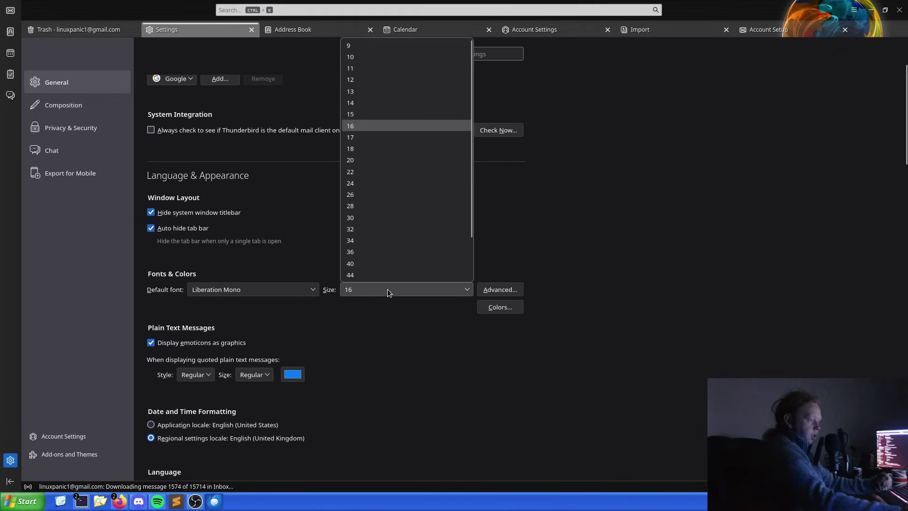
left_click(387, 206)
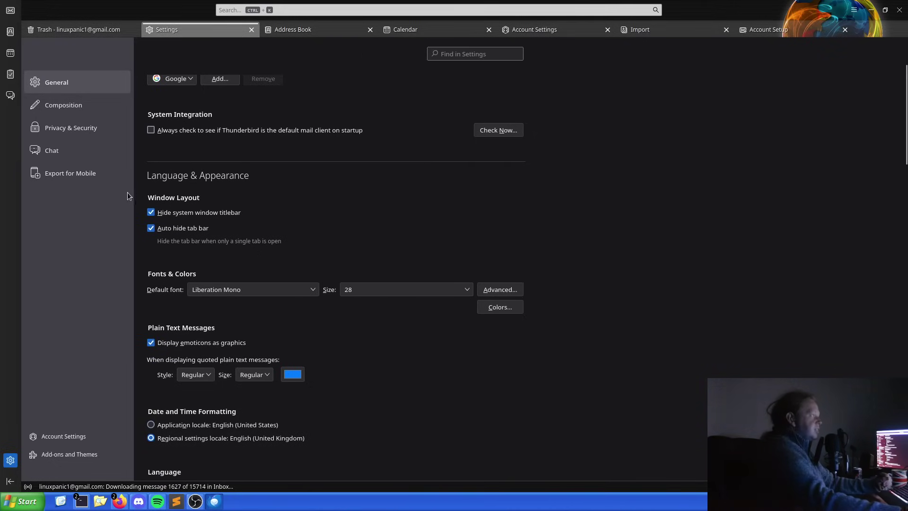
left_click(87, 113)
left_click(81, 81)
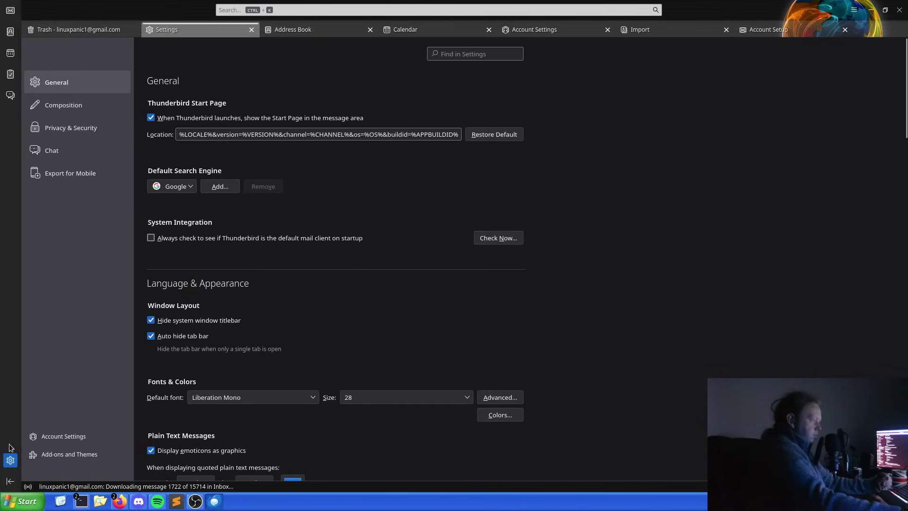
scroll(267, 242, "down", 5)
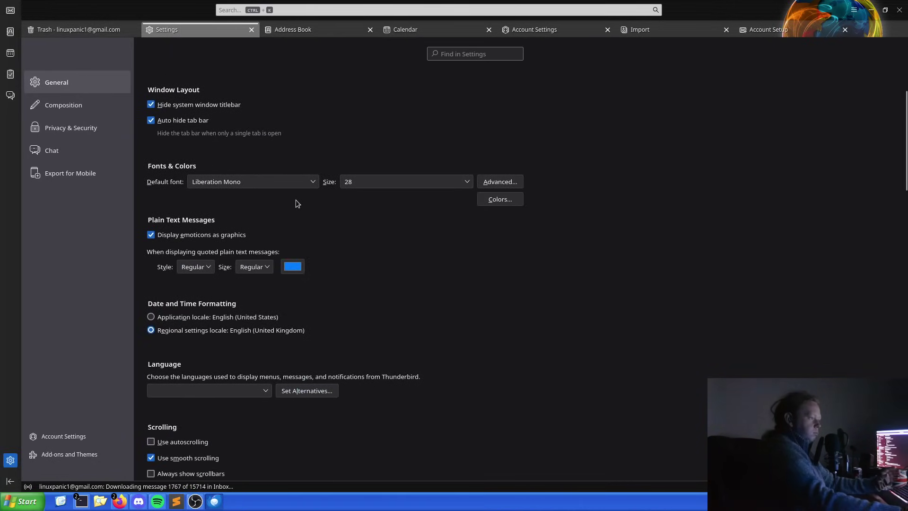
In the advanced font options, set Proportional to Serif and the Serif font to Noto Color Emoji, then confirm.
left_click(515, 183)
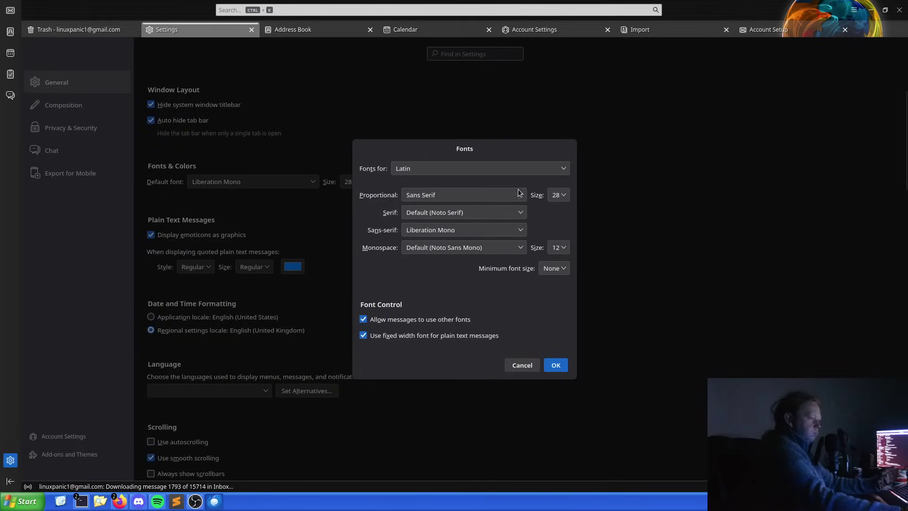
left_click(520, 196)
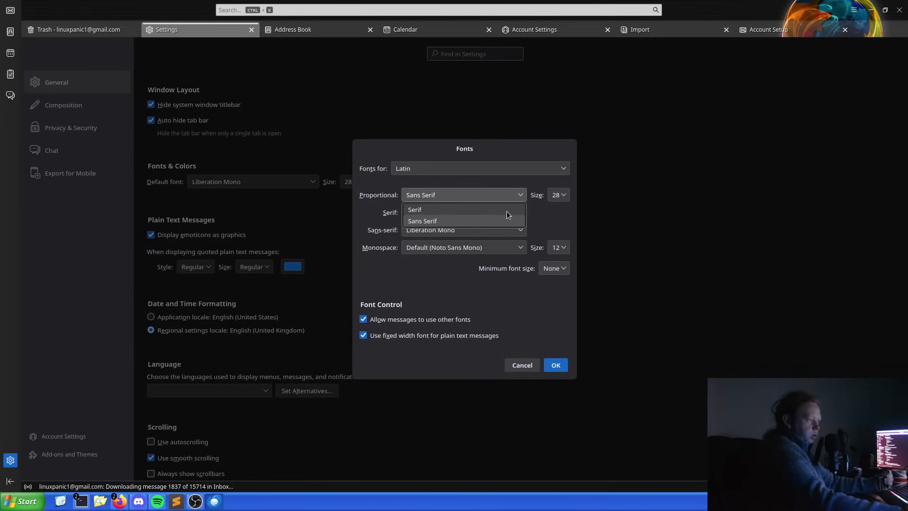
left_click(506, 211)
left_click(513, 210)
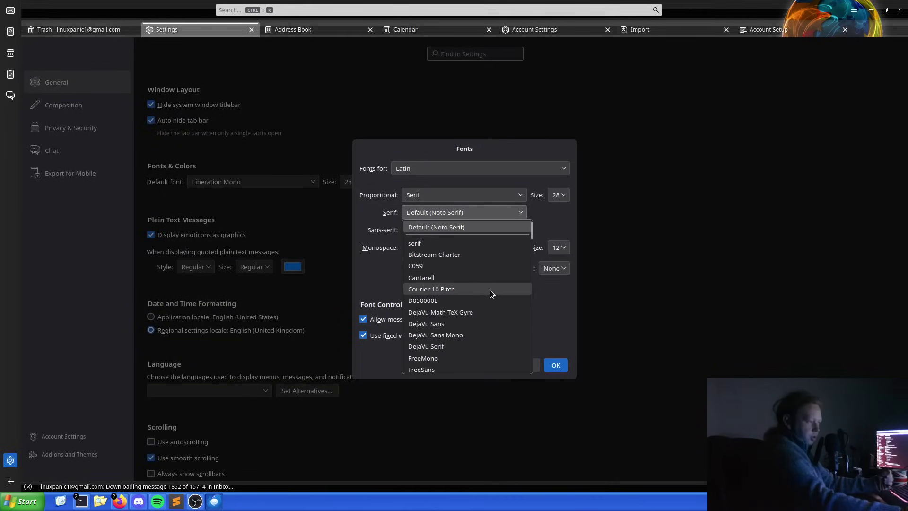
scroll(493, 274, "down", 20)
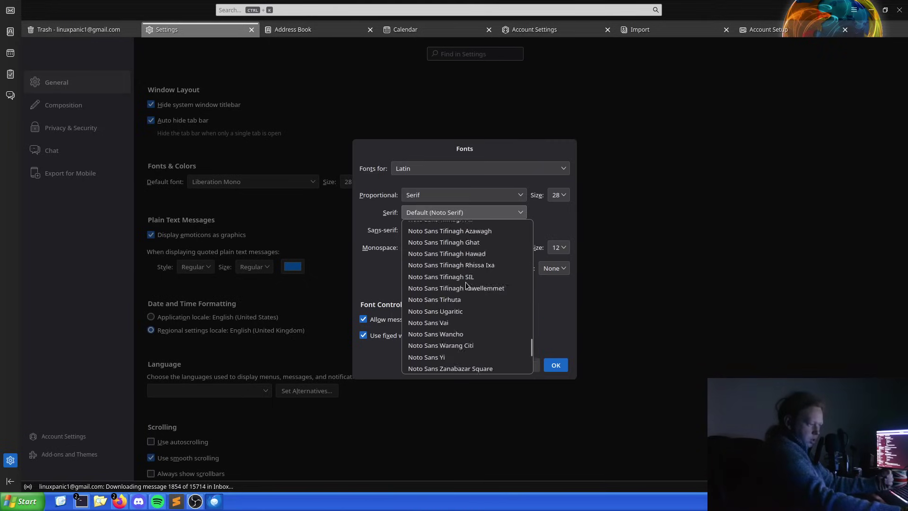
scroll(463, 320, "up", 15)
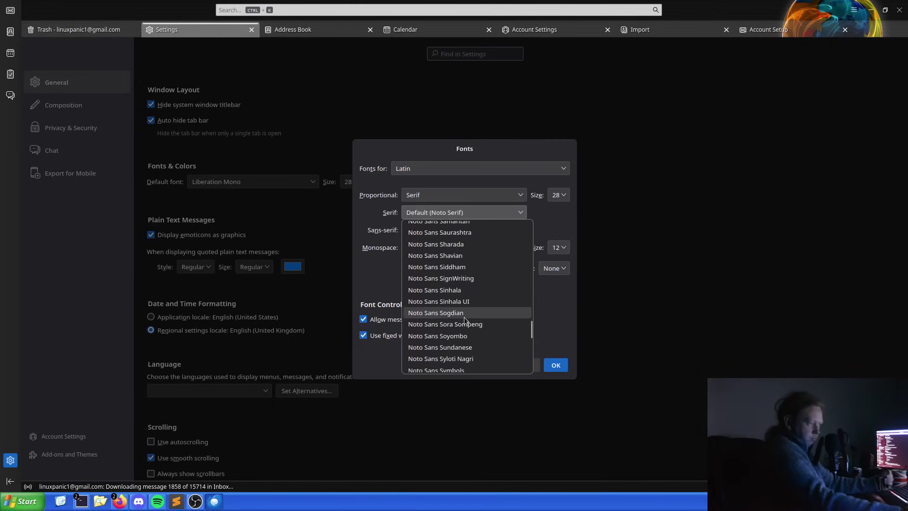
scroll(466, 279, "up", 20)
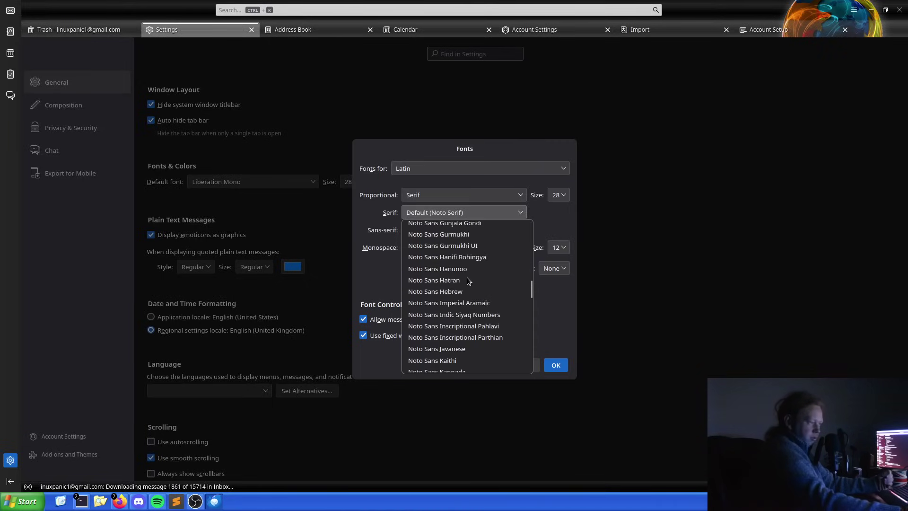
scroll(467, 279, "up", 10)
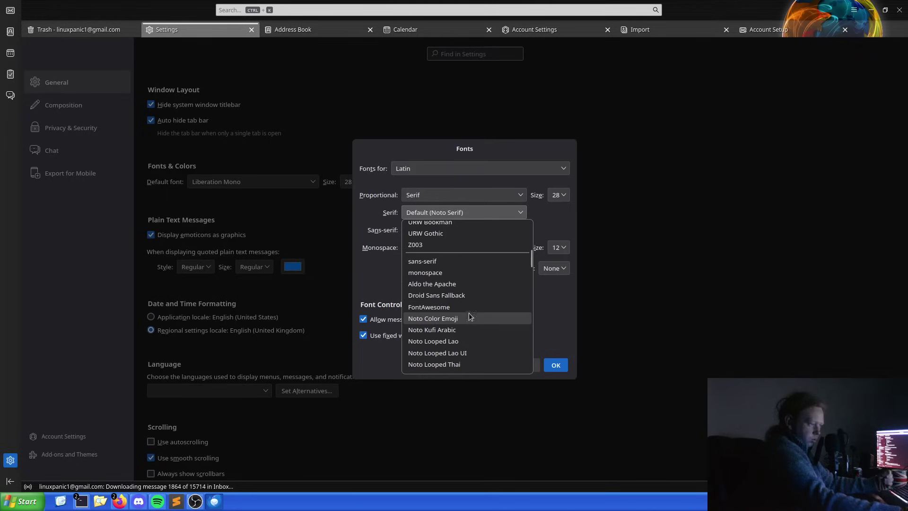
left_click(464, 320)
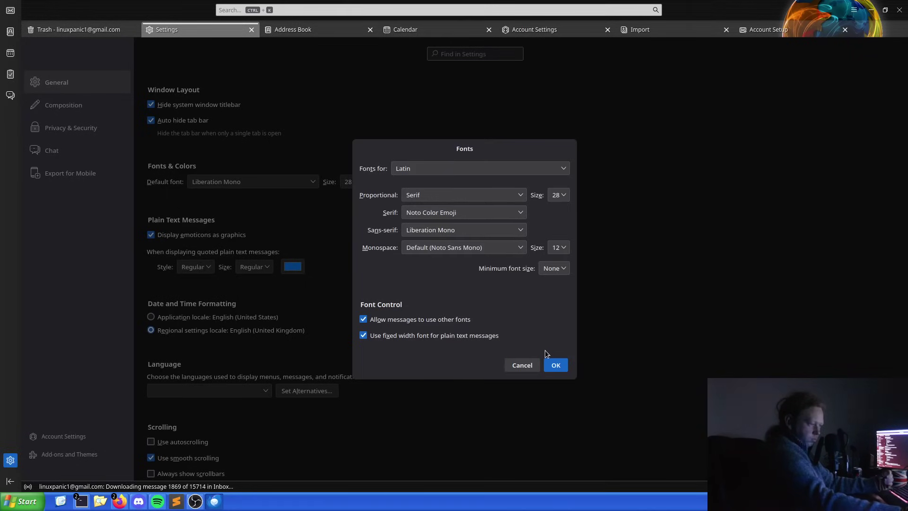
left_click(554, 365)
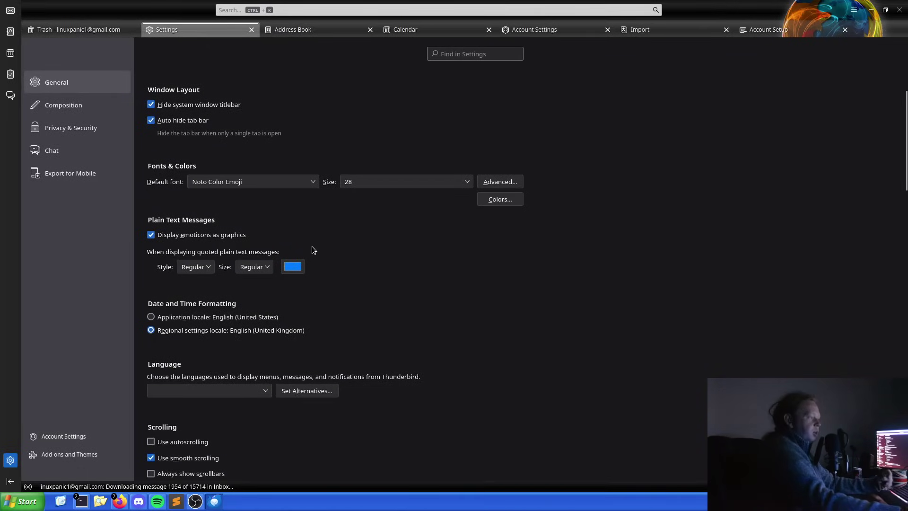
scroll(280, 244, "down", 2)
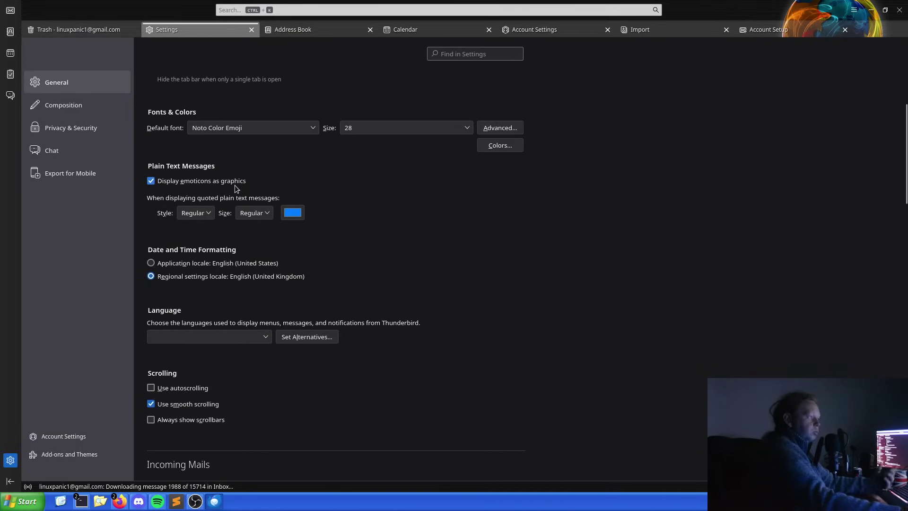
scroll(234, 185, "down", 4)
scroll(253, 219, "up", 3)
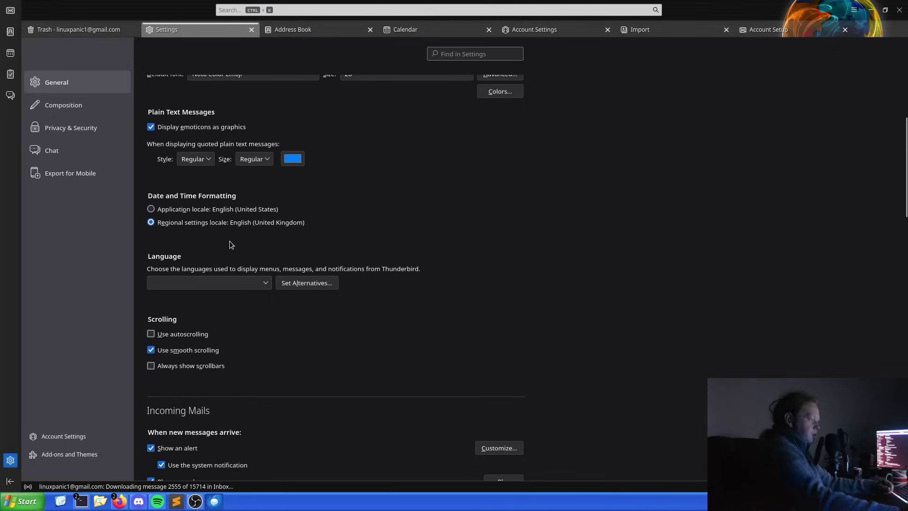
scroll(230, 243, "down", 4)
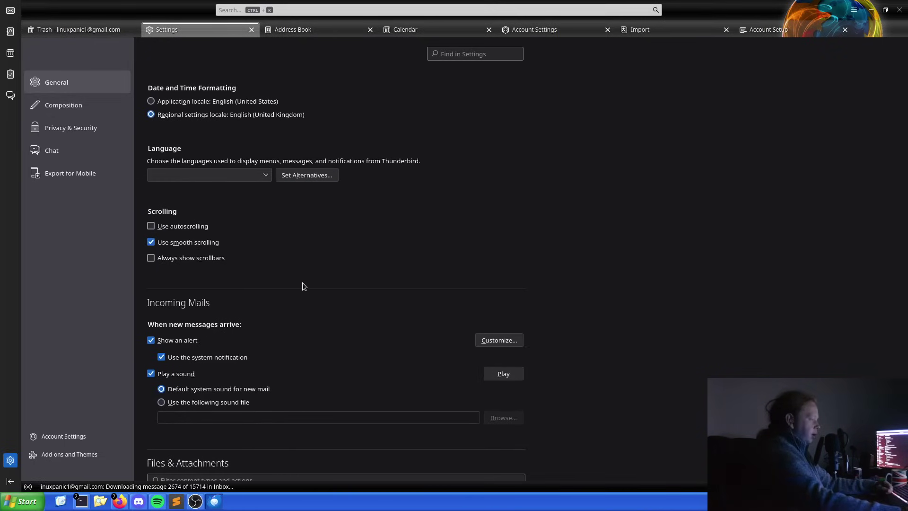
scroll(303, 283, "down", 4)
scroll(302, 282, "down", 4)
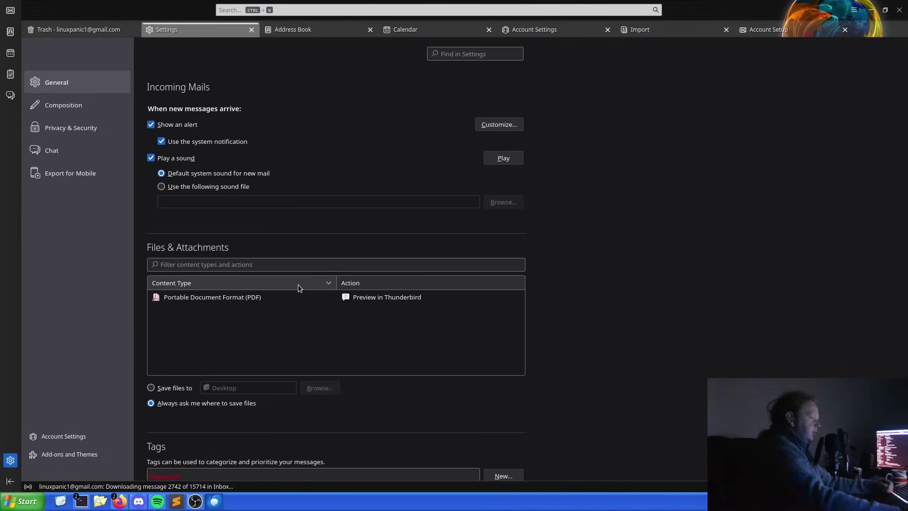
left_click(322, 297)
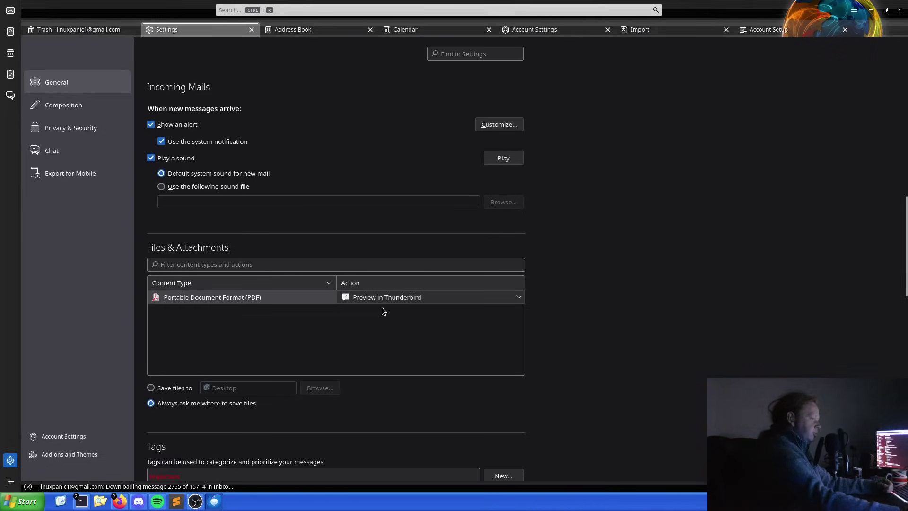
left_click(513, 297)
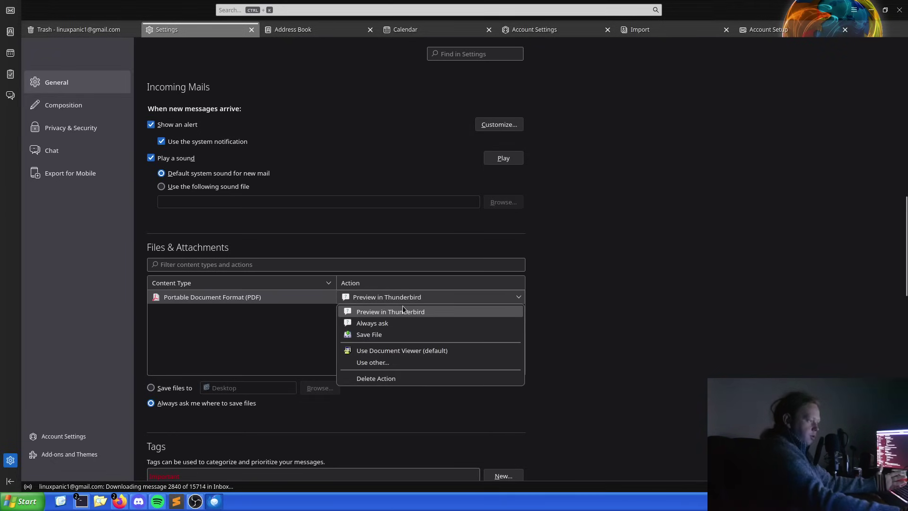
left_click(309, 338)
scroll(337, 285, "down", 6)
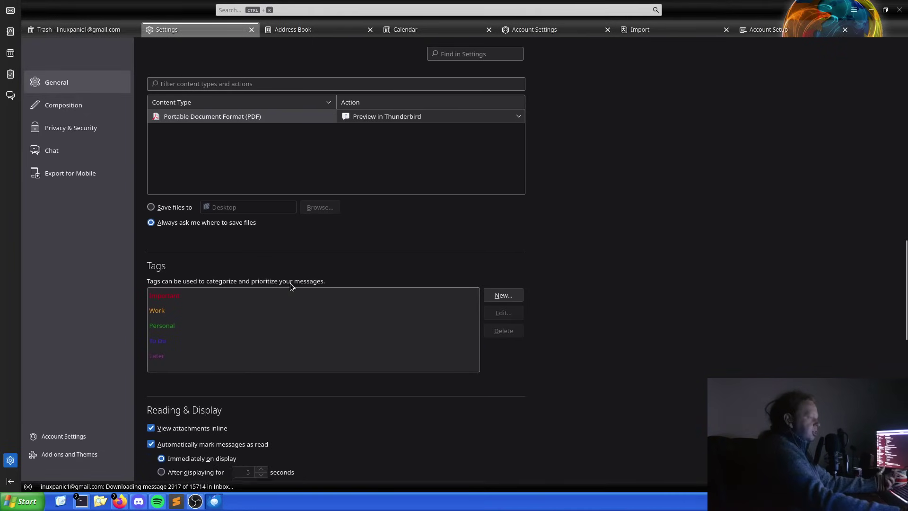
scroll(232, 291, "down", 2)
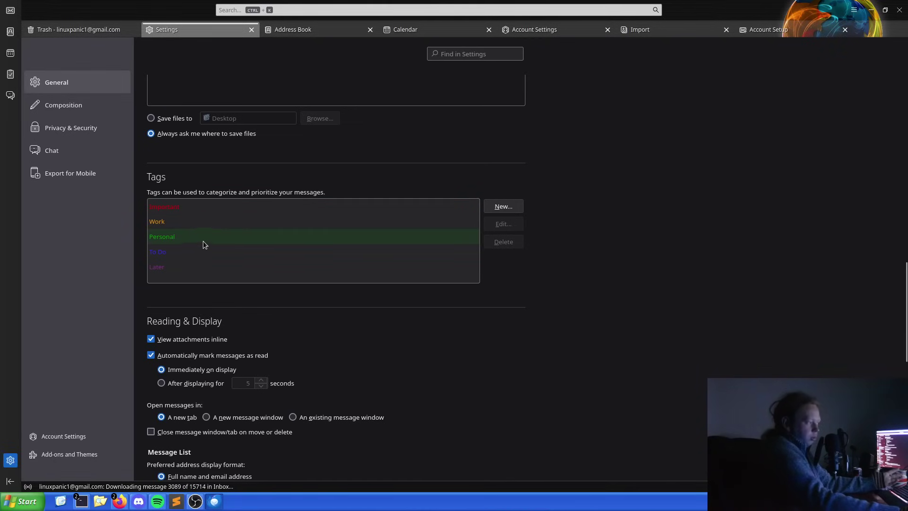
scroll(281, 253, "down", 4)
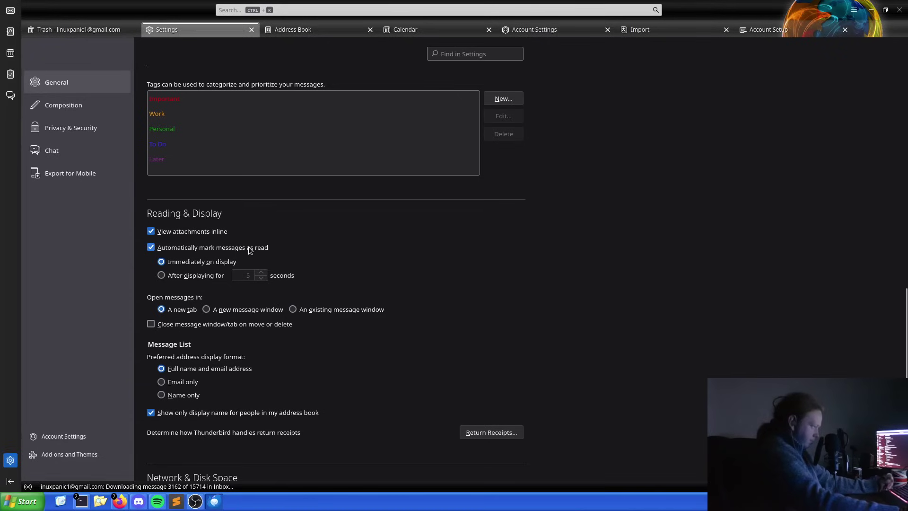
scroll(228, 223, "down", 1)
scroll(226, 221, "down", 5)
scroll(223, 220, "up", 4)
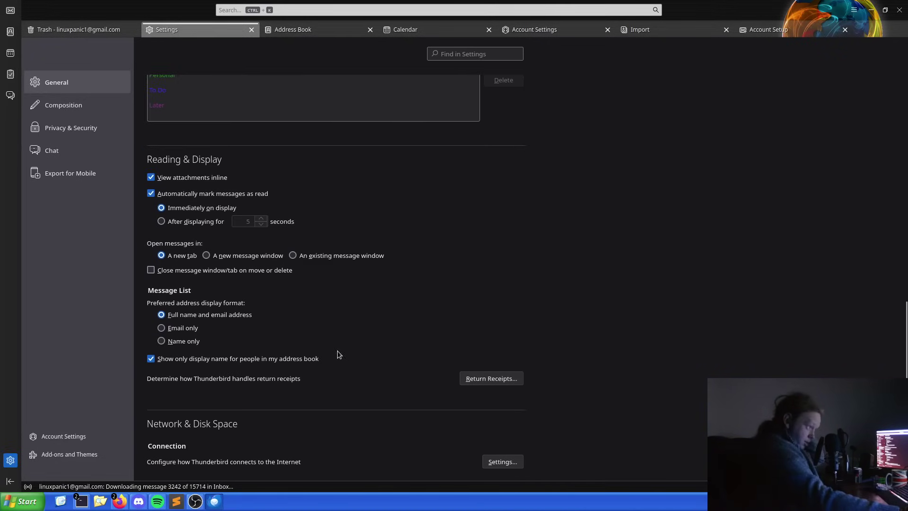
scroll(344, 322, "down", 4)
scroll(346, 321, "down", 2)
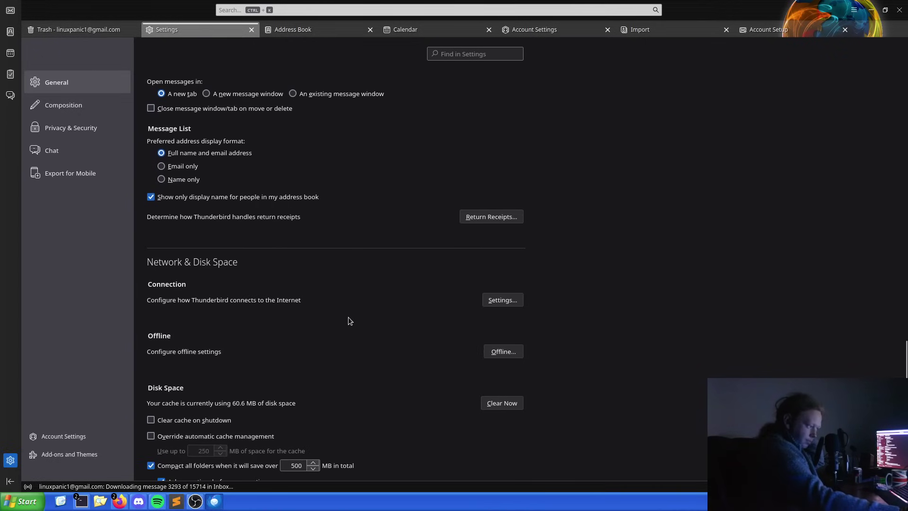
scroll(321, 338, "down", 2)
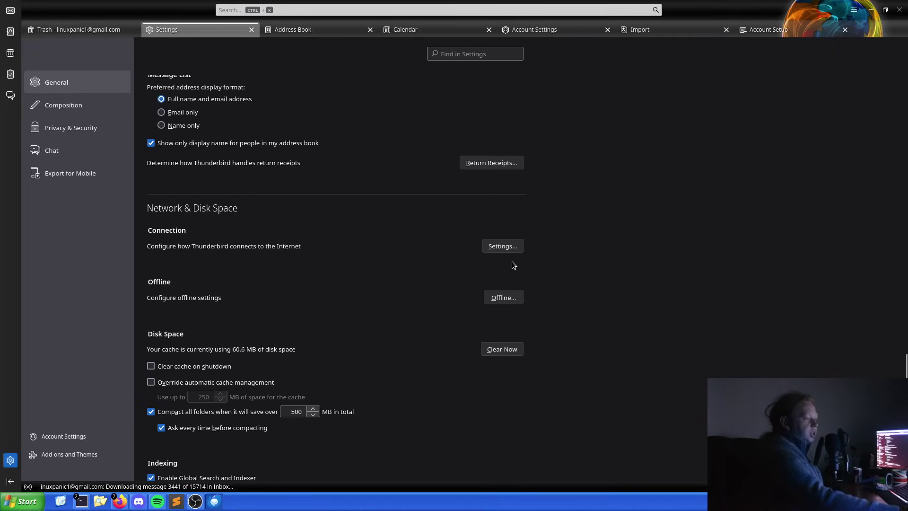
Check Connection Settings without changes, then clear the 60.6 MB disk cache down to 35.0 KB.
left_click(506, 248)
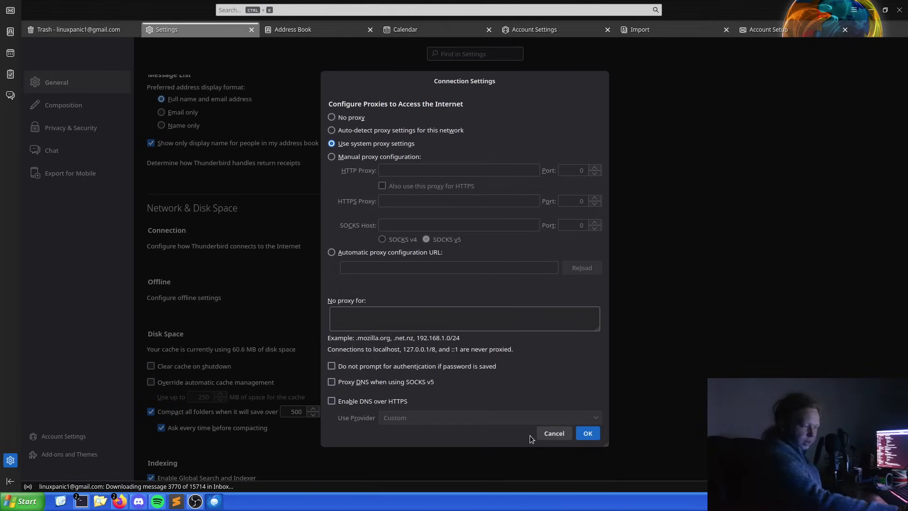
left_click(552, 437)
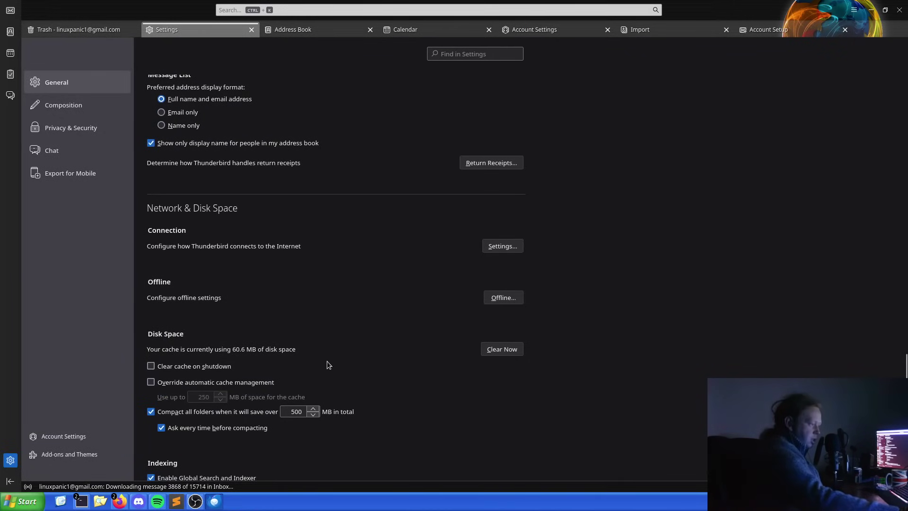
left_click(492, 350)
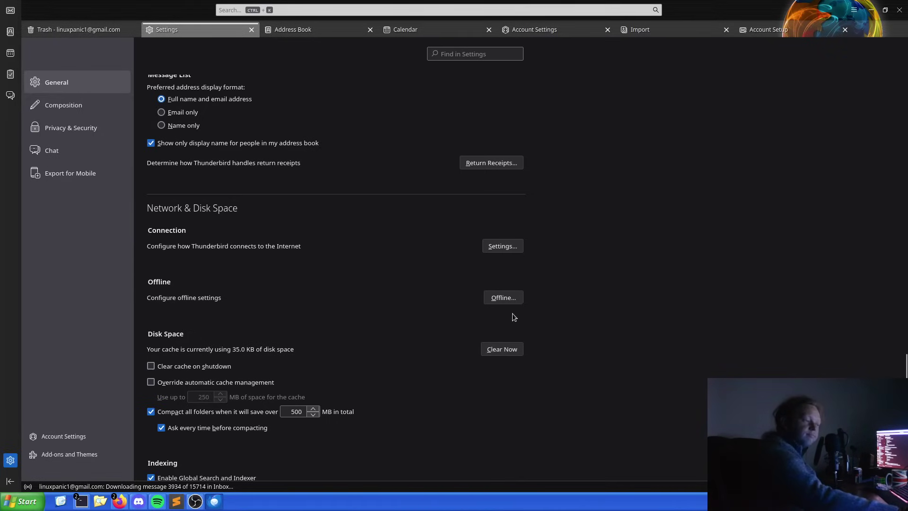
left_click(503, 298)
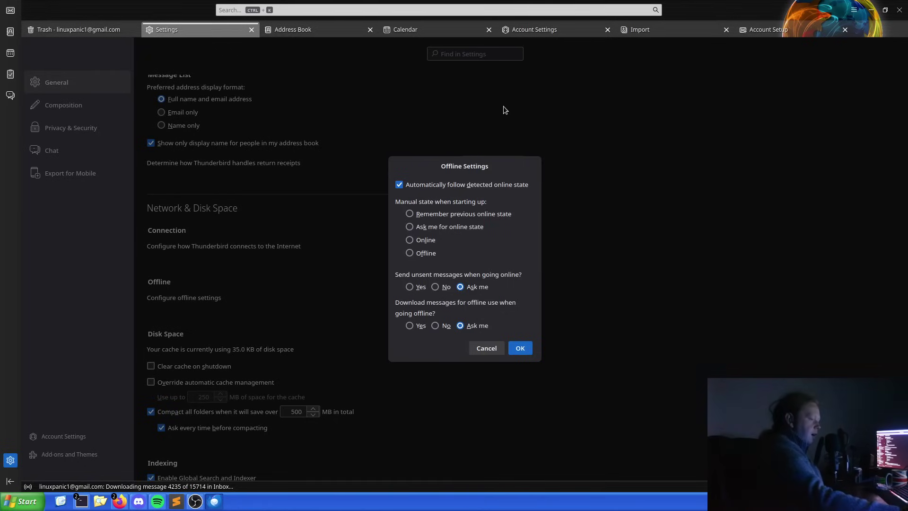
left_click(478, 353)
scroll(361, 294, "down", 5)
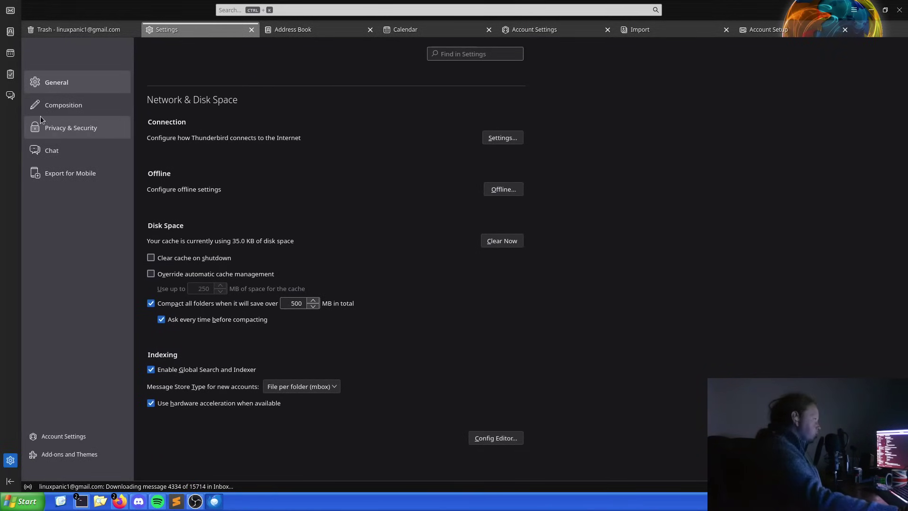
Show the Composition settings and leave the Forward messages option on Inline.
left_click(53, 105)
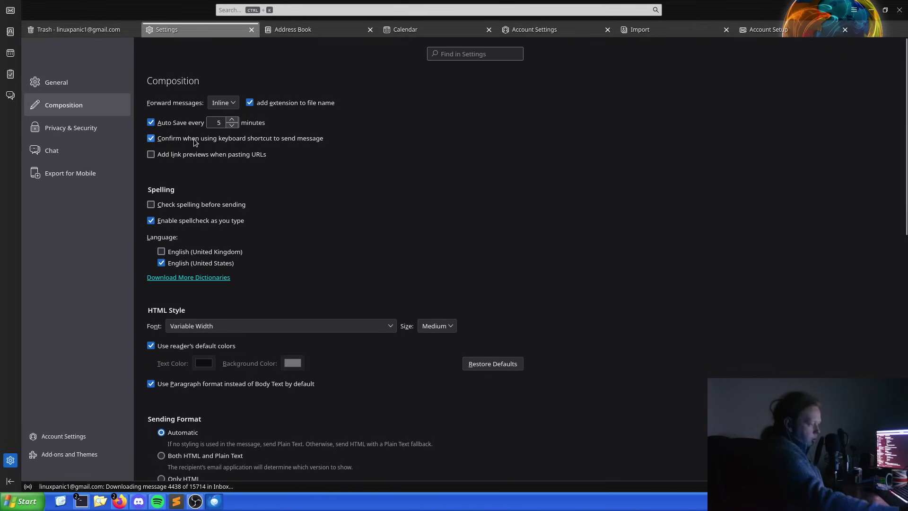
scroll(204, 288, "down", 2)
scroll(204, 287, "up", 2)
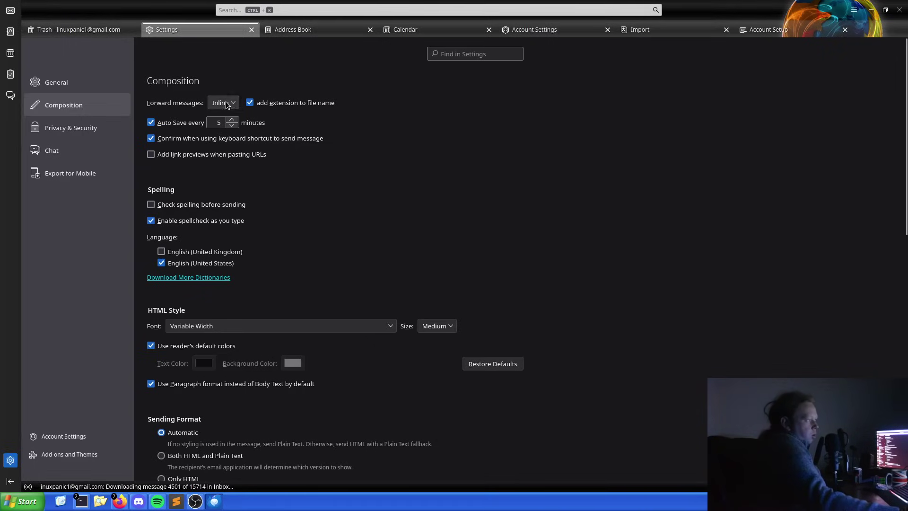
left_click(226, 104)
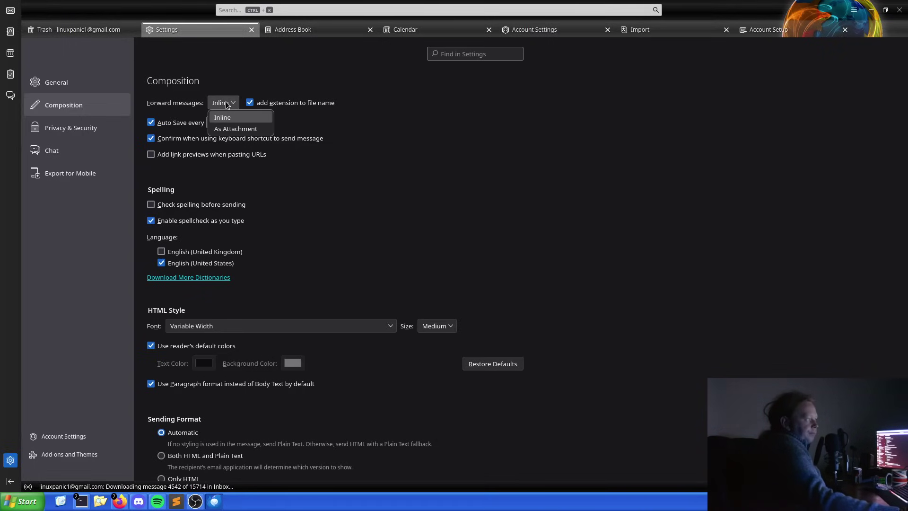
left_click(228, 103)
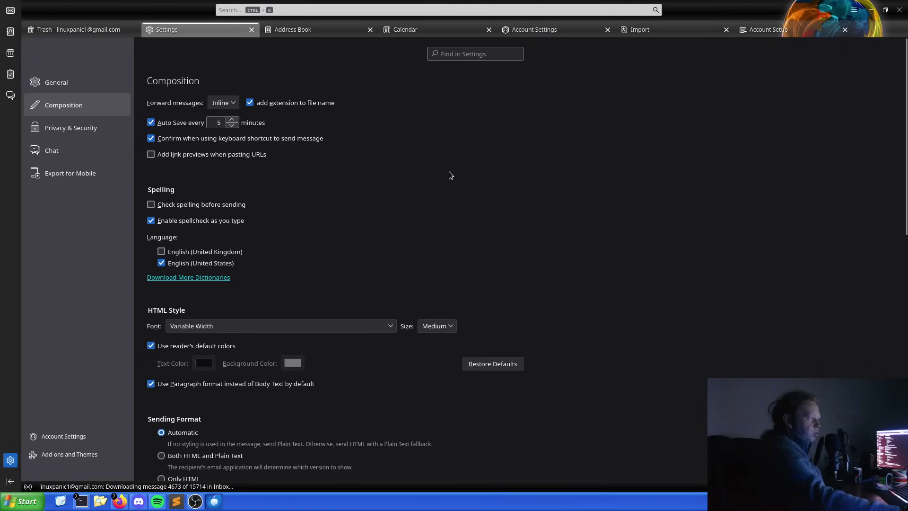
left_click(228, 104)
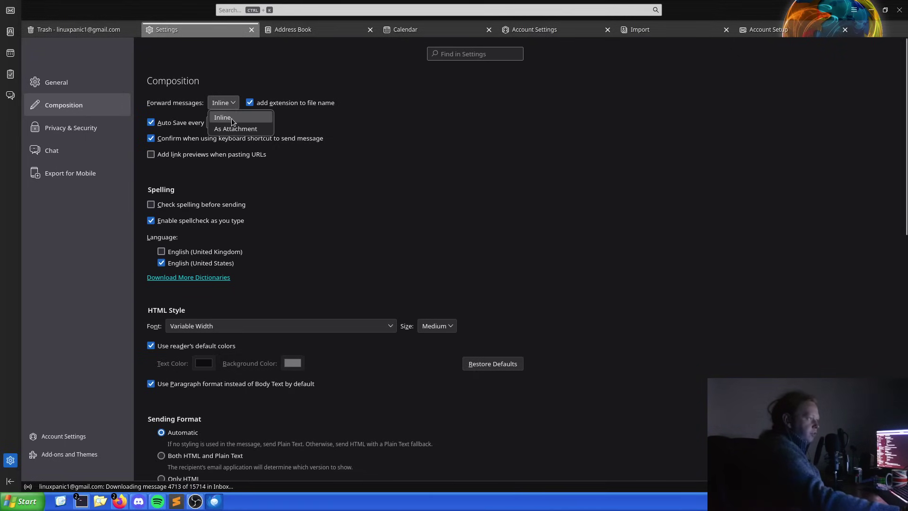
left_click(231, 118)
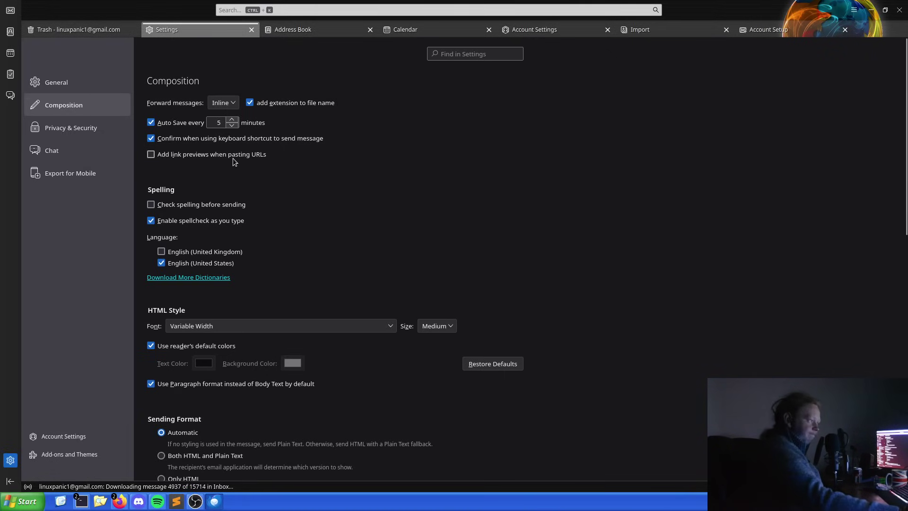
Scroll the Composition settings down past Sending Format to the Attachments section.
scroll(233, 158, "down", 2)
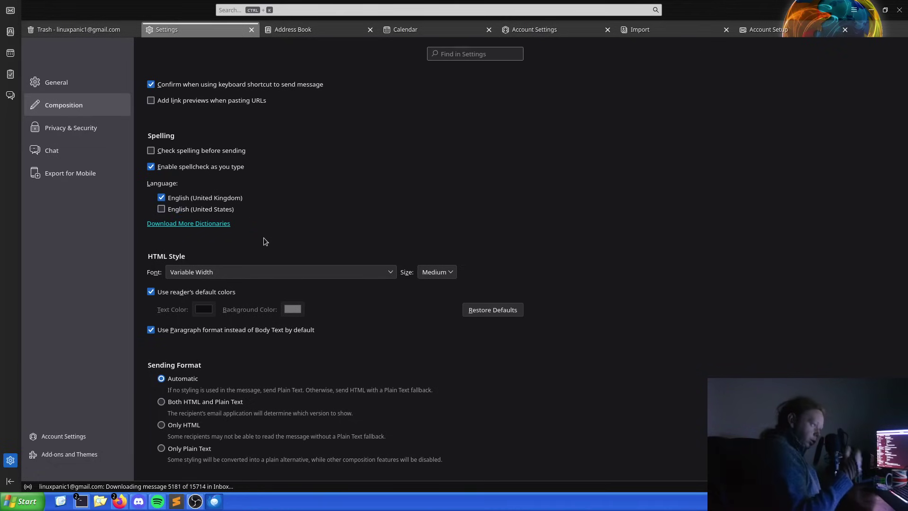
scroll(323, 190, "down", 2)
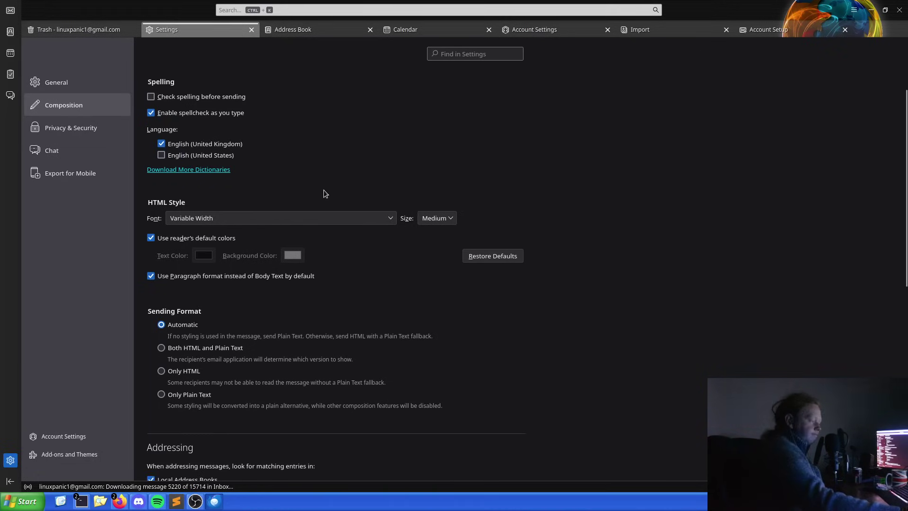
scroll(320, 195, "down", 2)
scroll(319, 197, "up", 1)
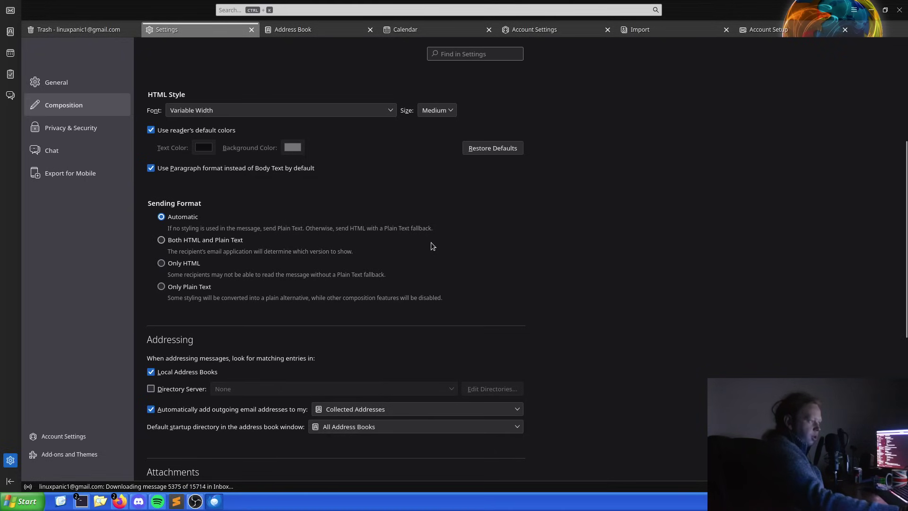
scroll(431, 246, "down", 2)
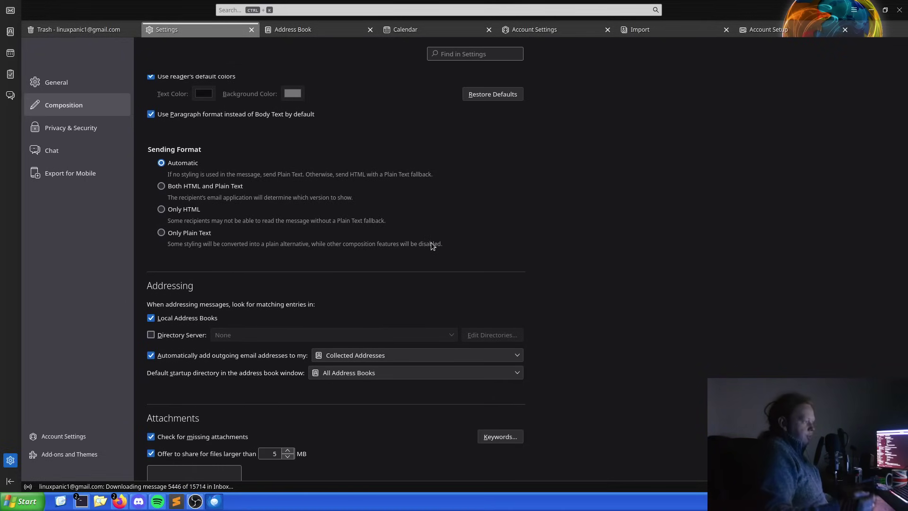
scroll(443, 364, "down", 4)
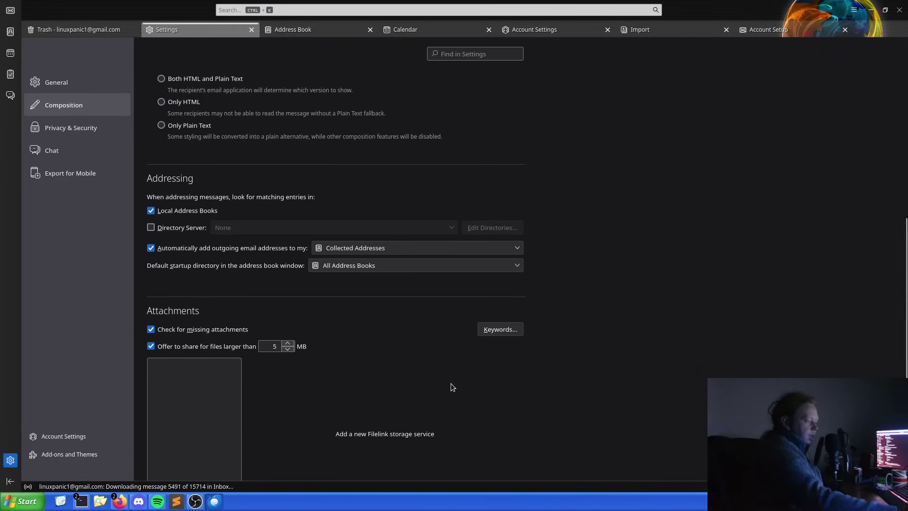
scroll(367, 359, "down", 2)
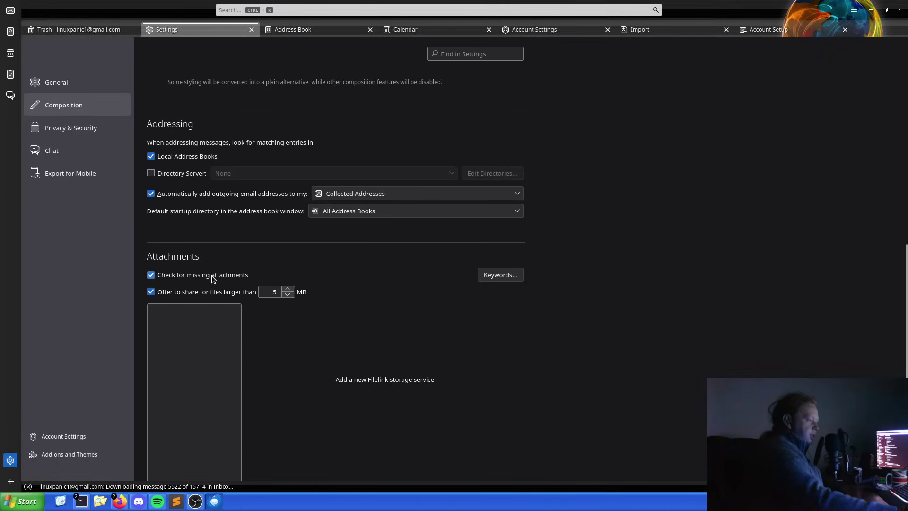
scroll(212, 278, "down", 3)
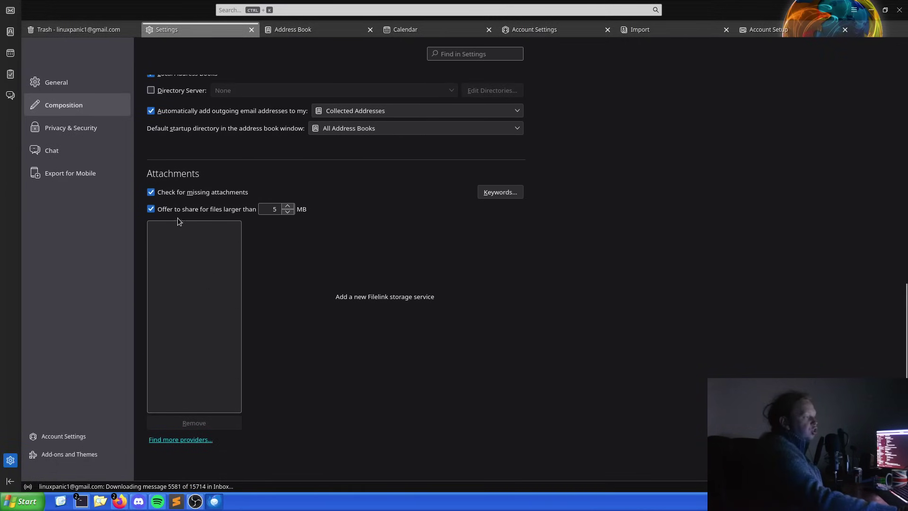
left_click(488, 192)
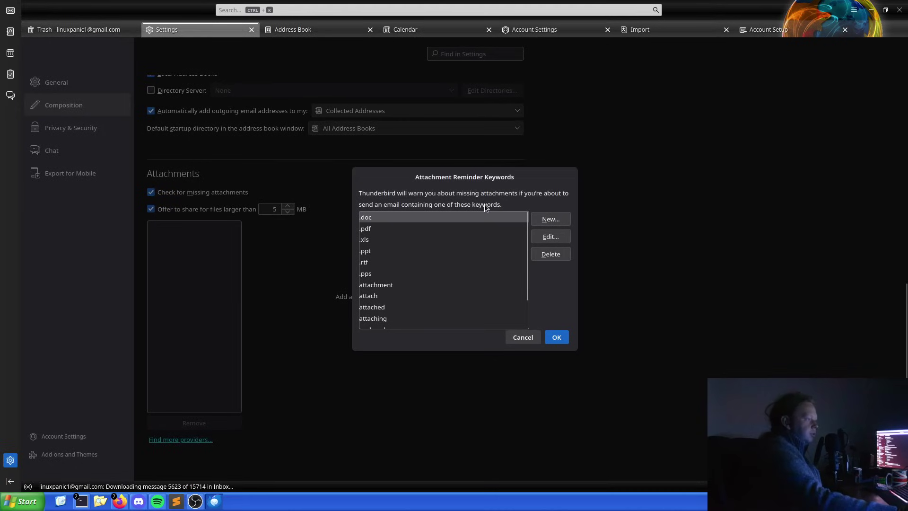
scroll(468, 249, "down", 1)
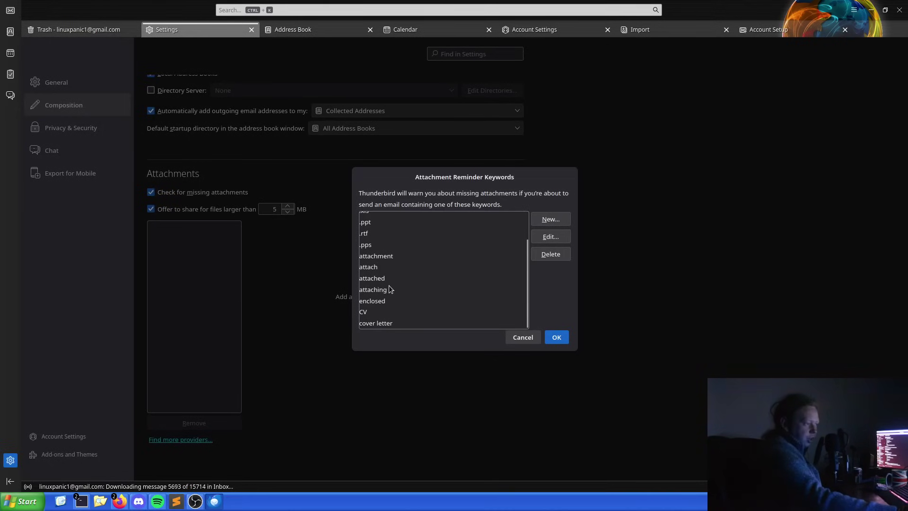
scroll(405, 293, "up", 2)
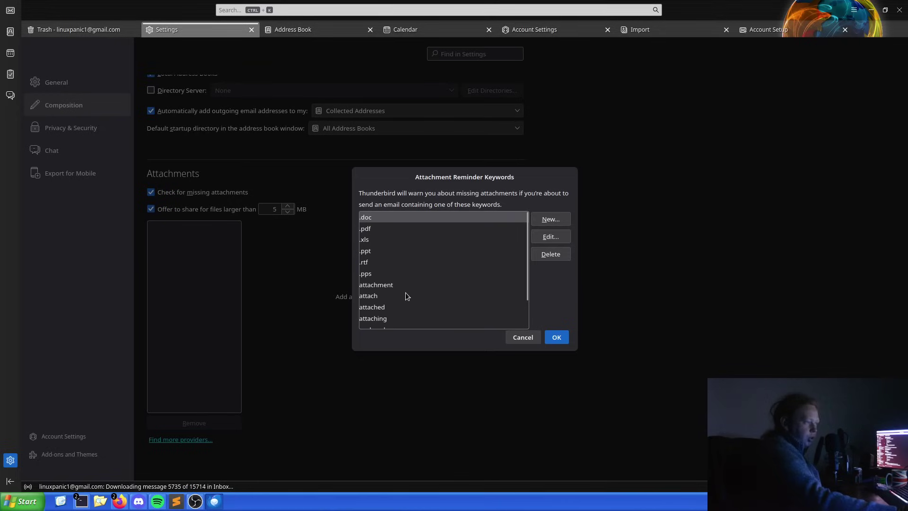
scroll(392, 295, "down", 2)
scroll(391, 295, "up", 2)
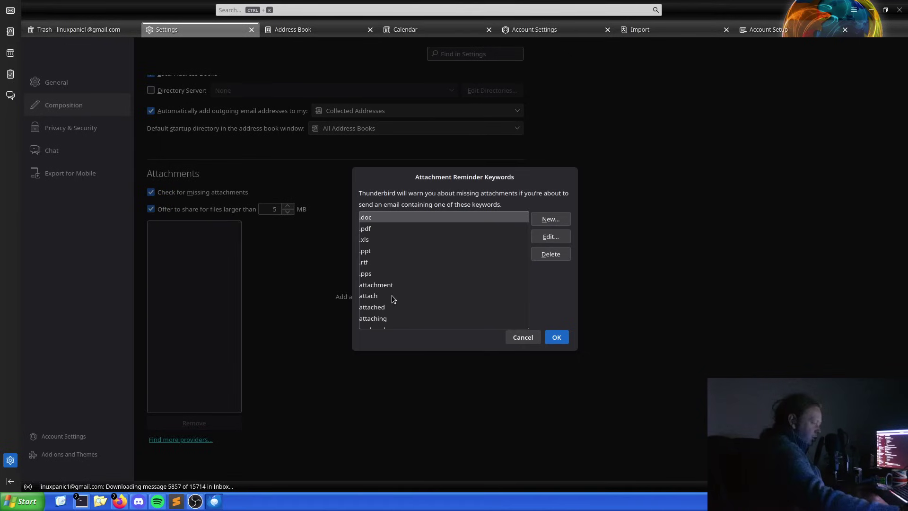
left_click(521, 337)
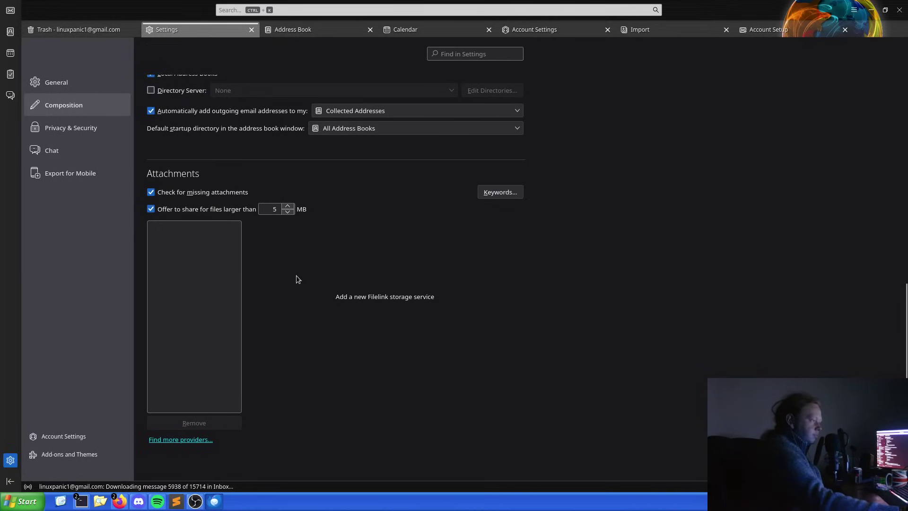
Open Privacy & Security and review the Mail Content remote-content exceptions list without changes.
left_click(104, 130)
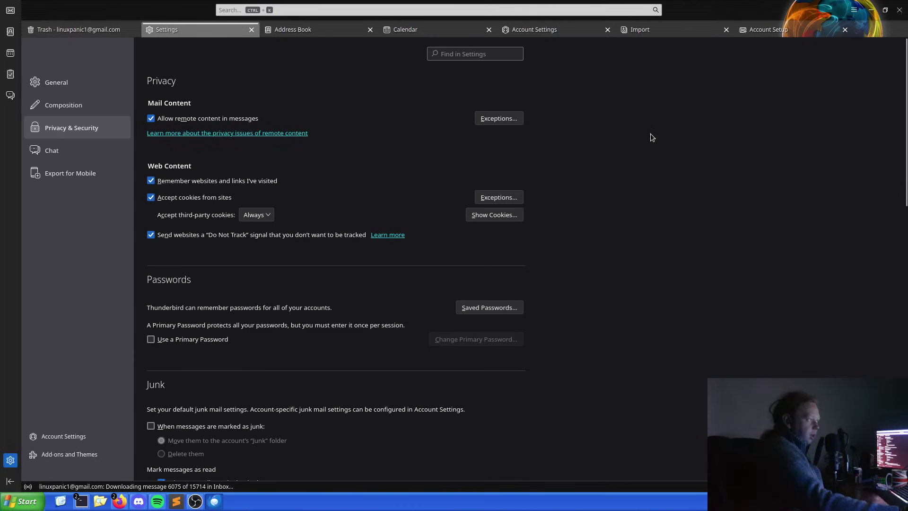
left_click(511, 118)
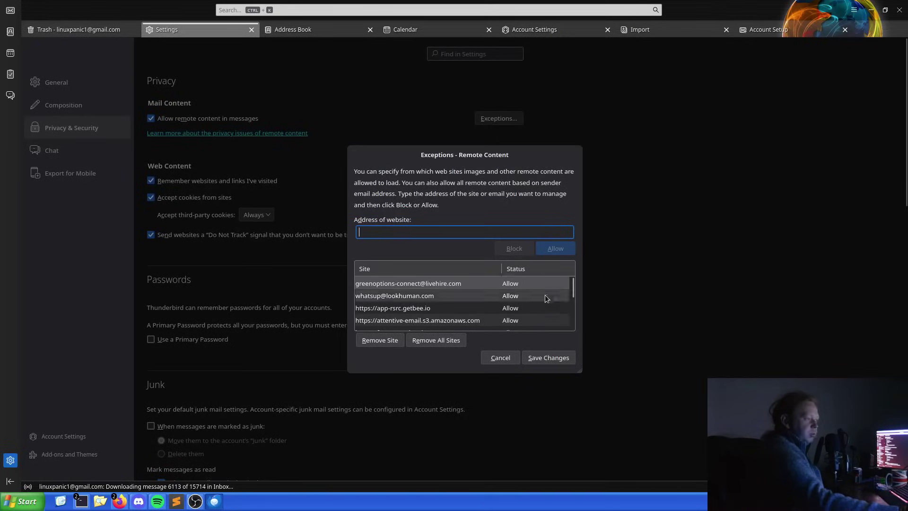
scroll(491, 289, "down", 5)
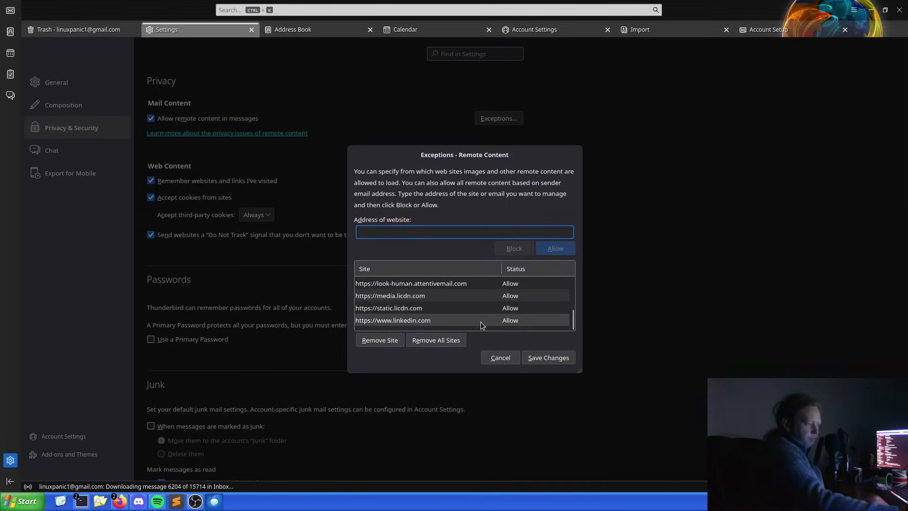
scroll(438, 289, "up", 1)
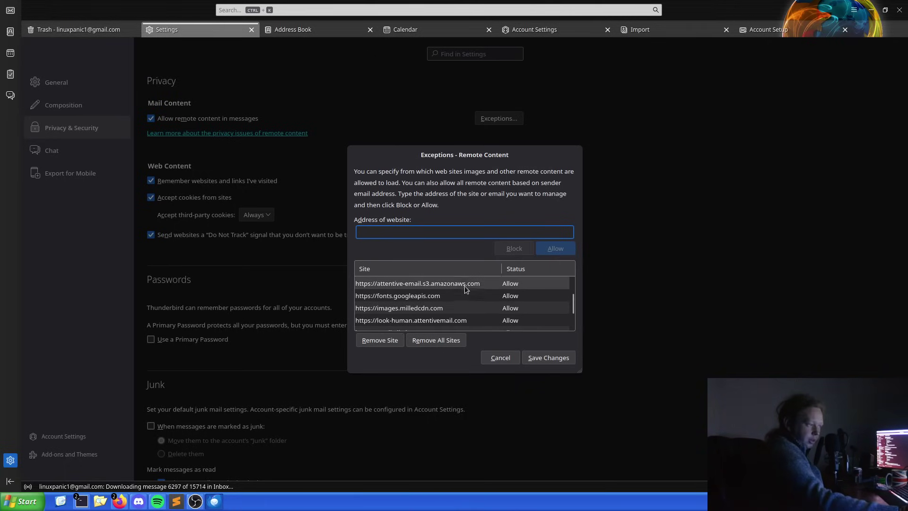
scroll(468, 294, "up", 1)
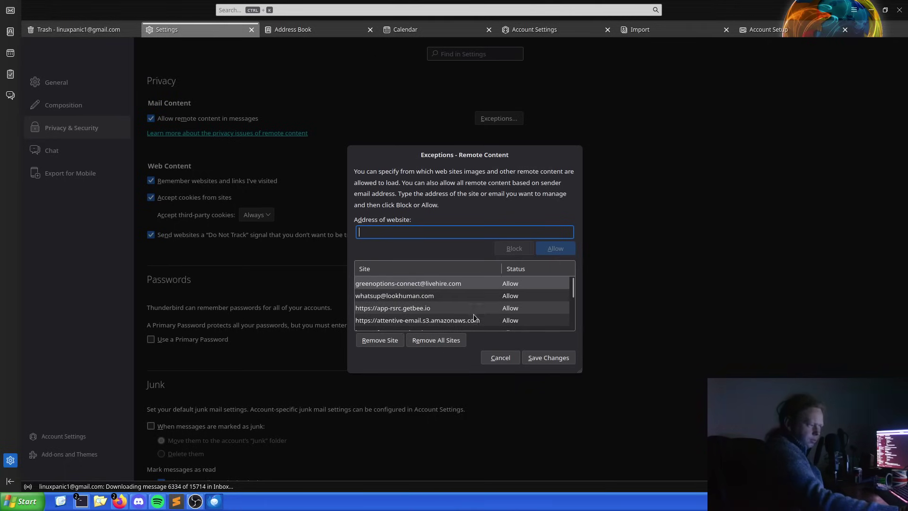
left_click(500, 353)
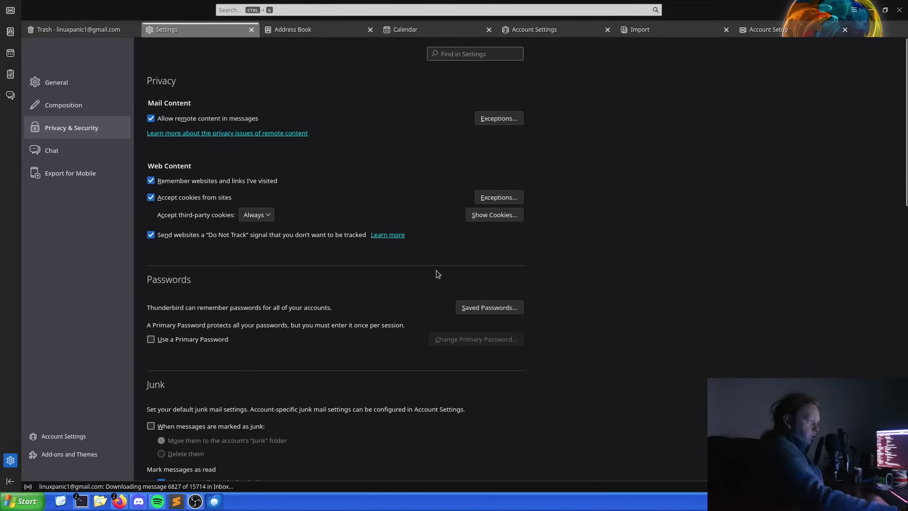
Scroll Privacy & Security past Junk, Data Collection and Security down to End-To-End Encryption.
scroll(703, 189, "down", 8)
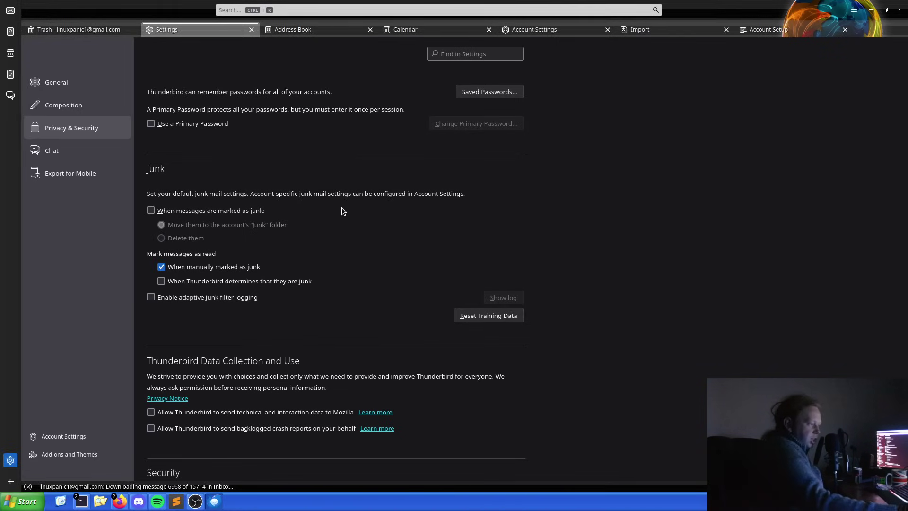
scroll(347, 214, "down", 6)
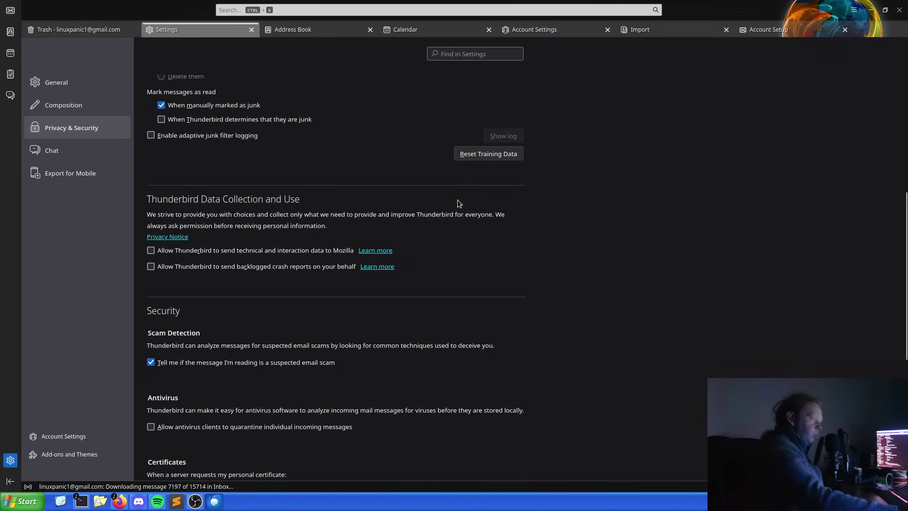
scroll(458, 201, "down", 5)
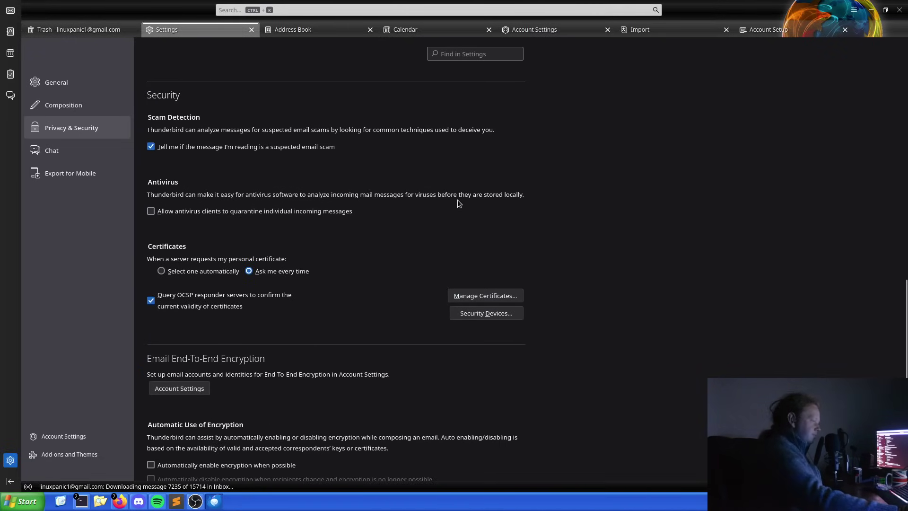
scroll(457, 200, "up", 2)
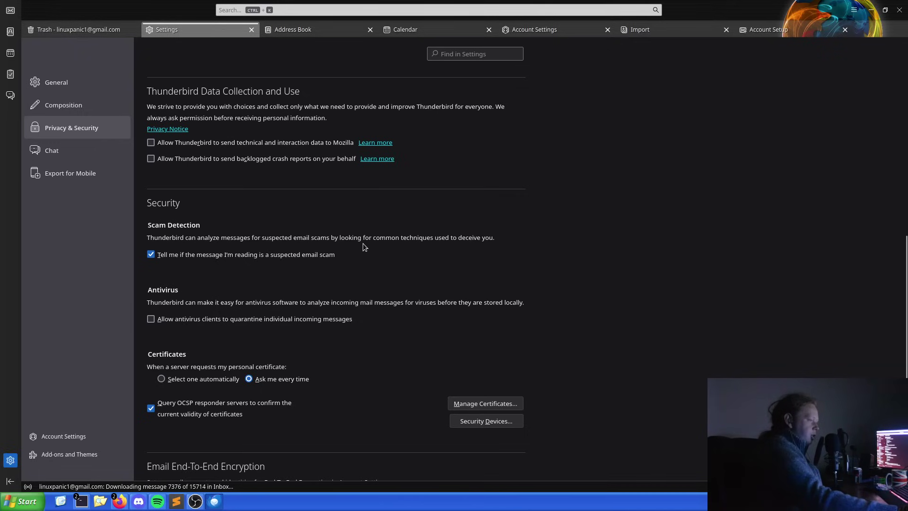
scroll(362, 243, "down", 2)
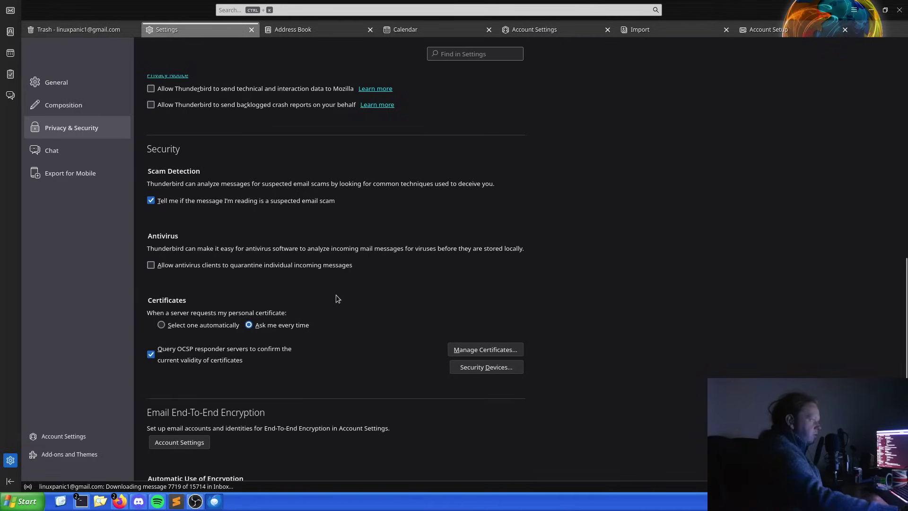
scroll(336, 294, "down", 5)
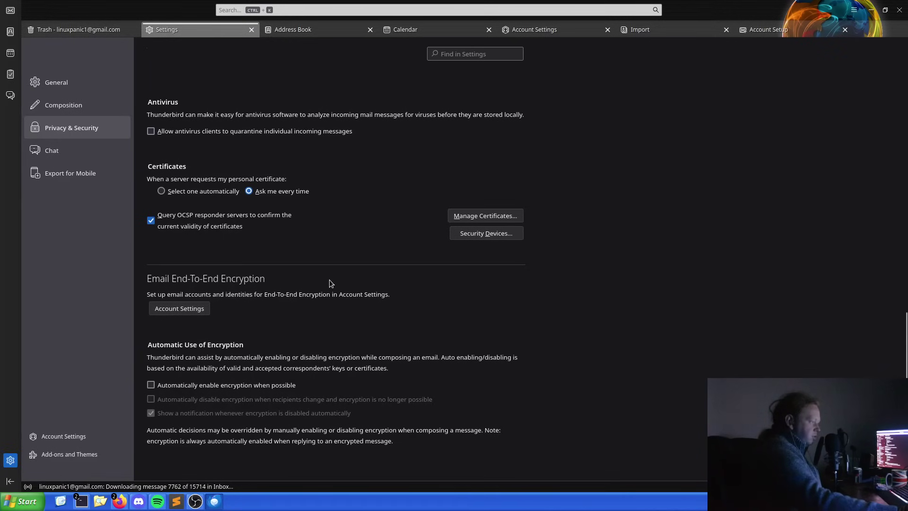
scroll(442, 312, "up", 2)
scroll(442, 313, "down", 2)
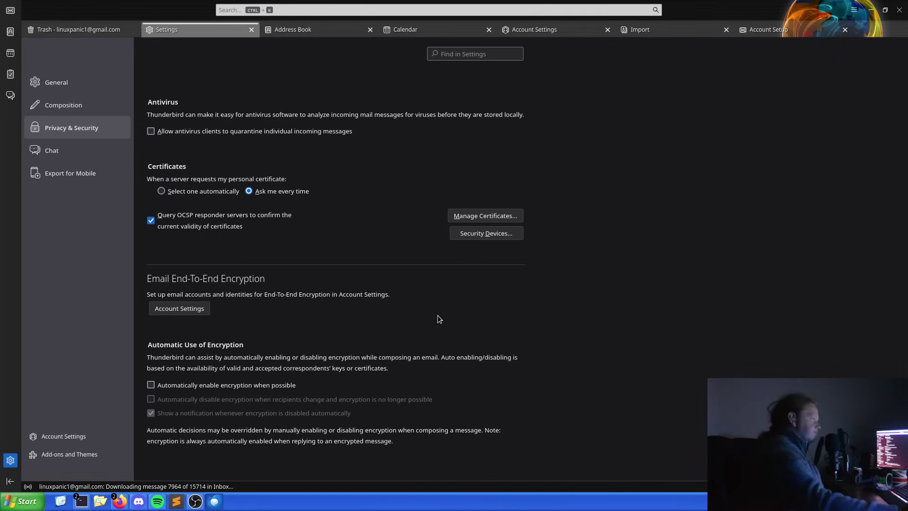
Look over the Chat settings page, then show the Export for Mobile page.
left_click(92, 154)
scroll(229, 200, "down", 3)
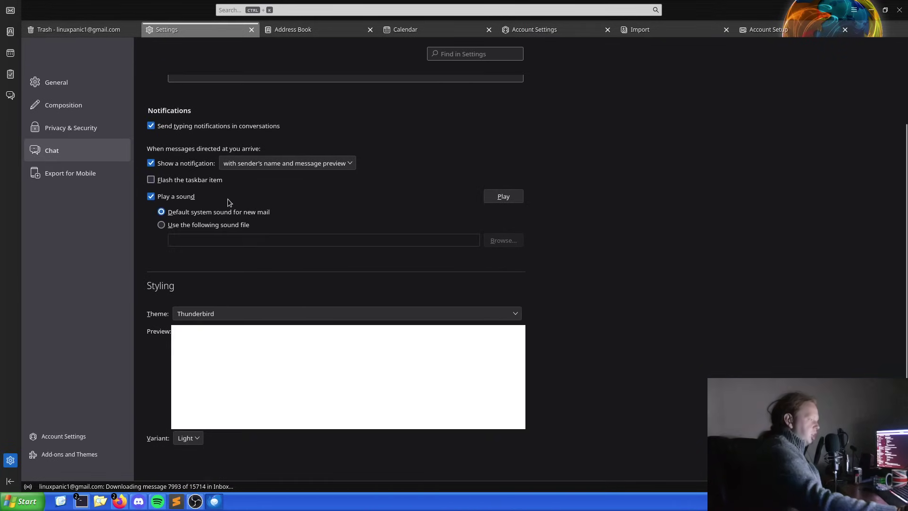
scroll(226, 199, "up", 3)
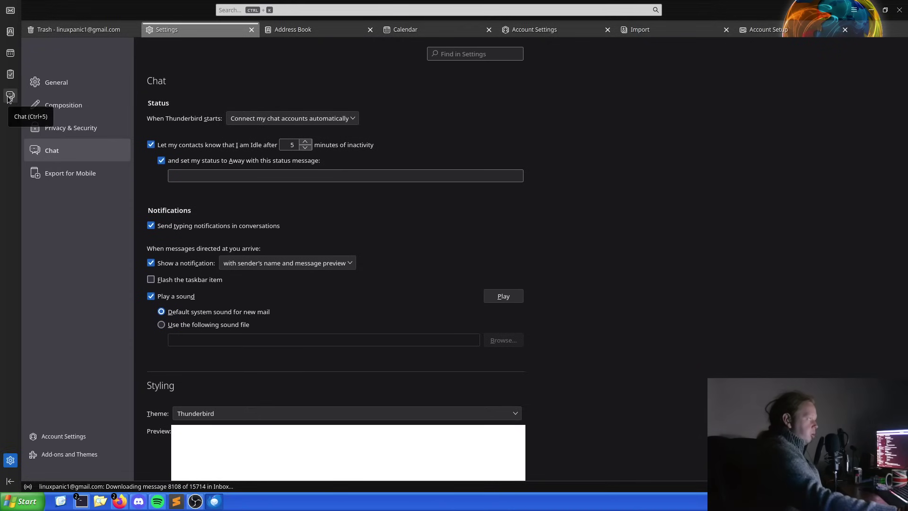
left_click(67, 173)
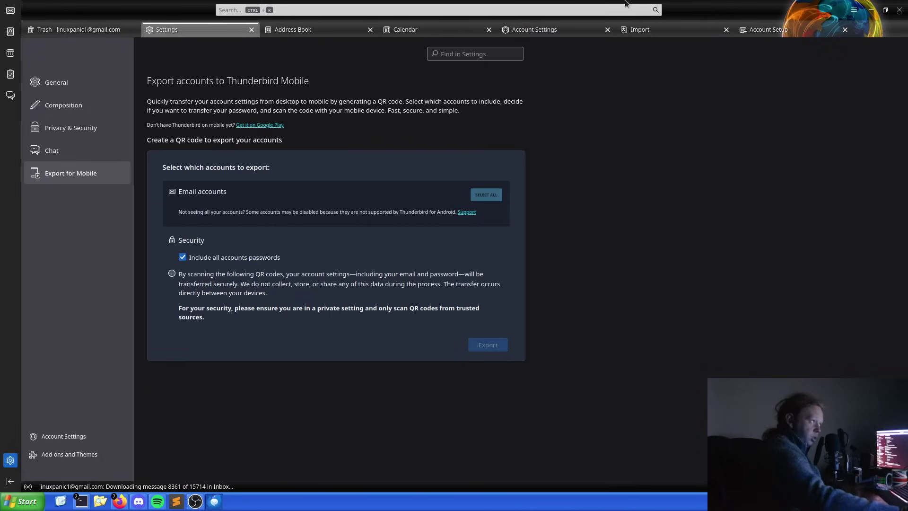
Visit the Chat, Tasks, Calendar and Address Book spaces, then return to the Mail folders.
left_click(10, 95)
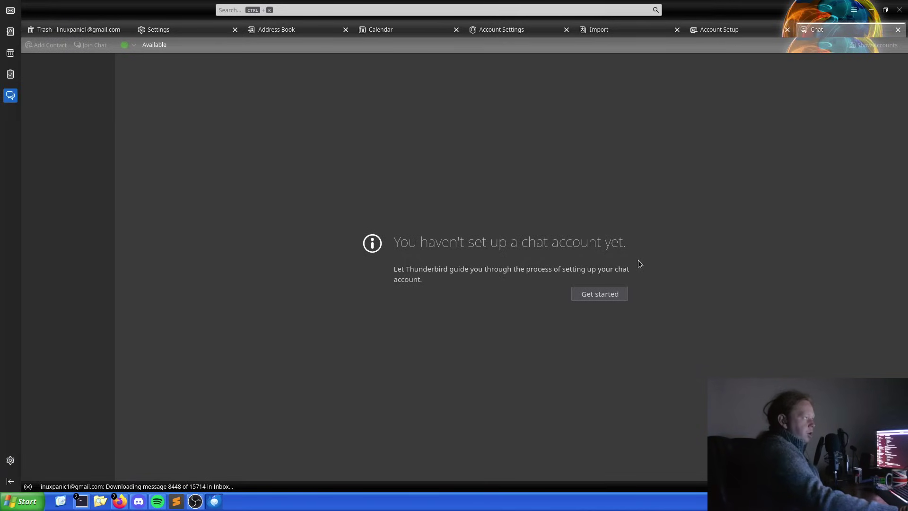
left_click(12, 75)
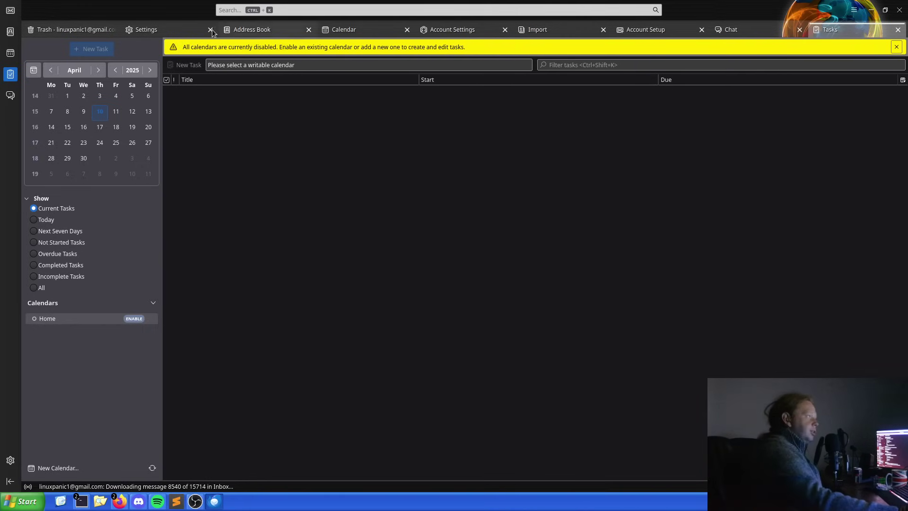
left_click(11, 53)
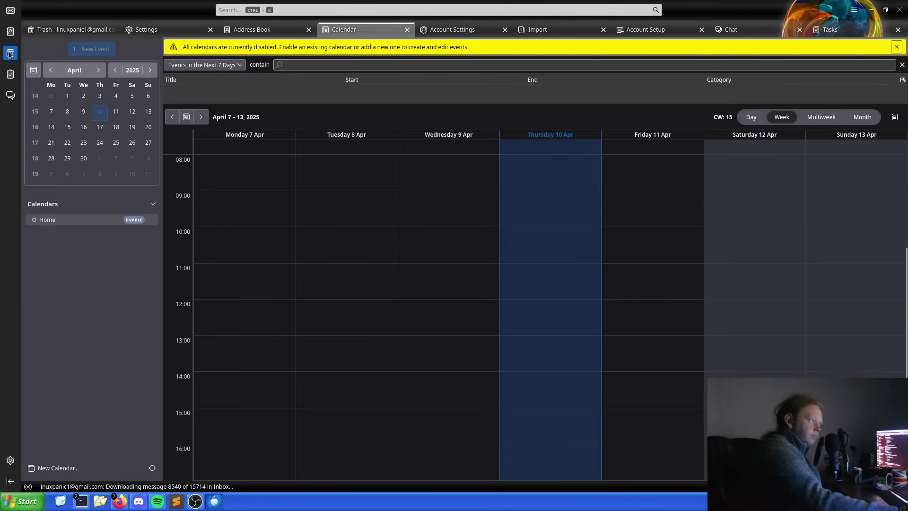
left_click(11, 74)
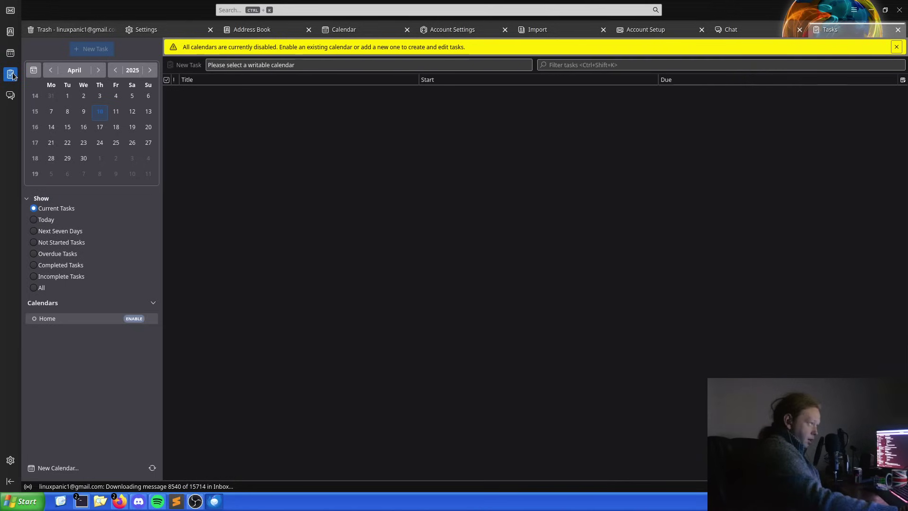
left_click(11, 53)
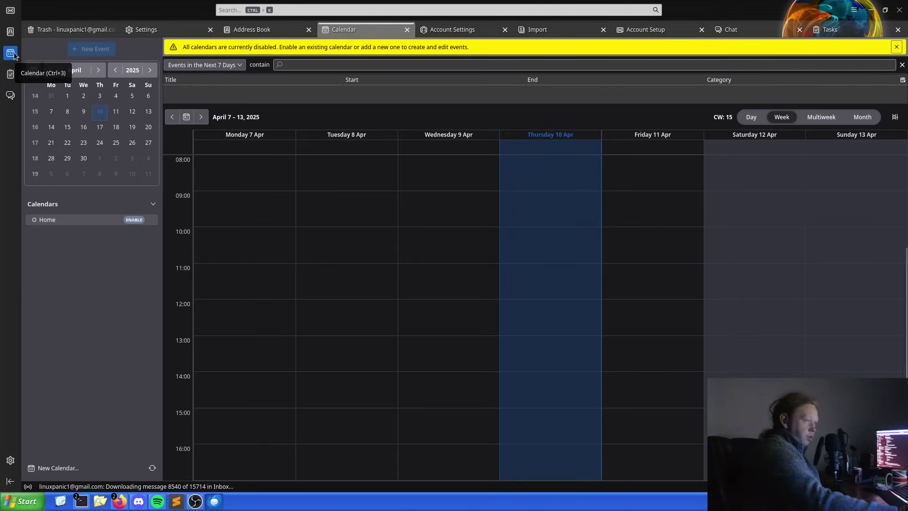
left_click(11, 33)
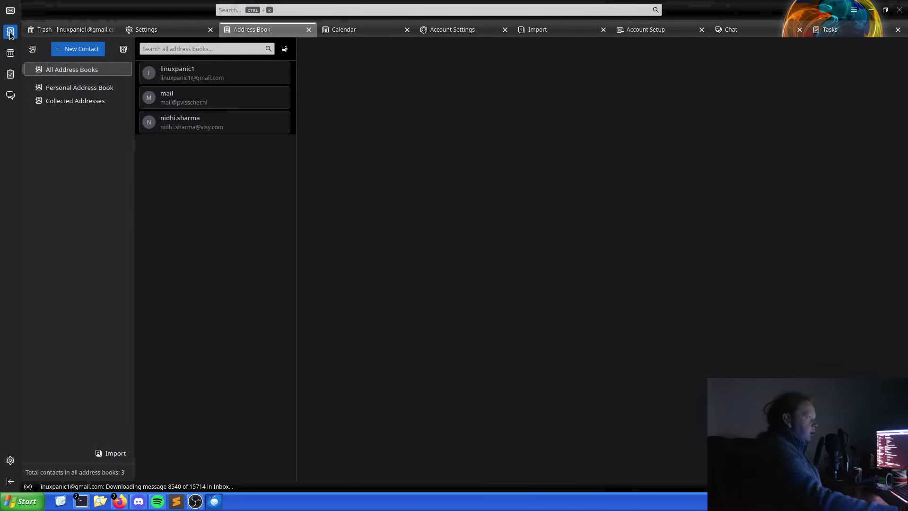
left_click(10, 11)
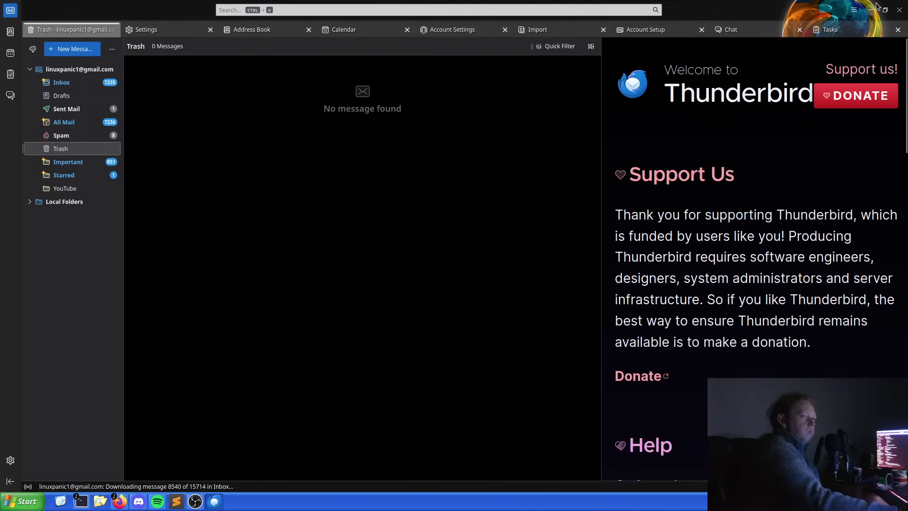
Toggle the menu bar and quick filter bar on and off, leaving both hidden.
left_click(854, 10)
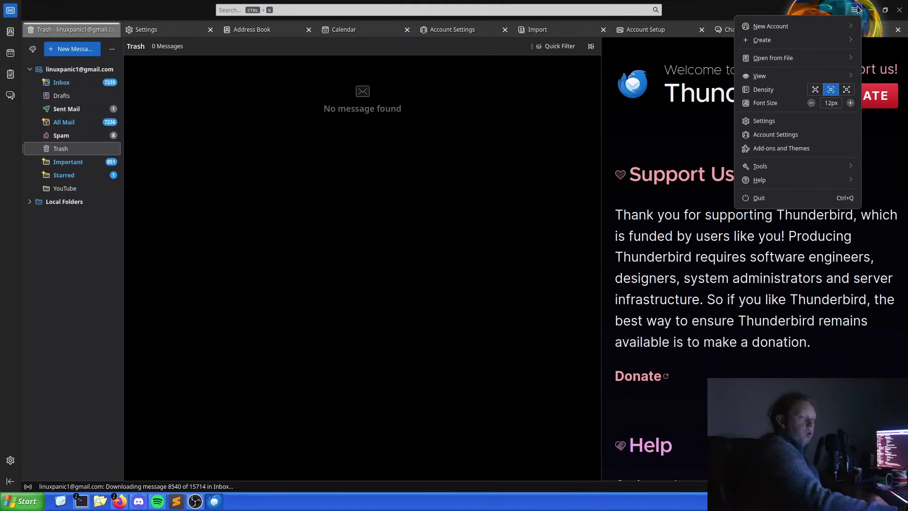
left_click(816, 71)
left_click(778, 43)
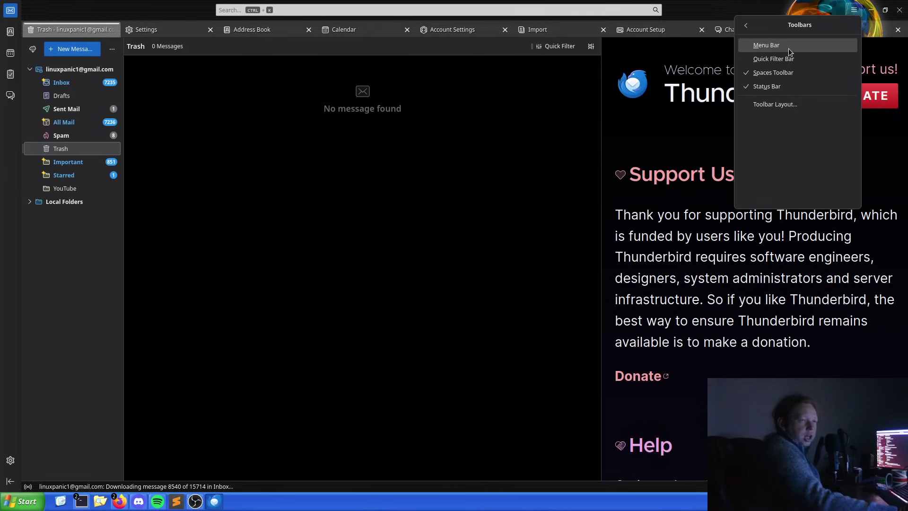
left_click(788, 48)
left_click(793, 44)
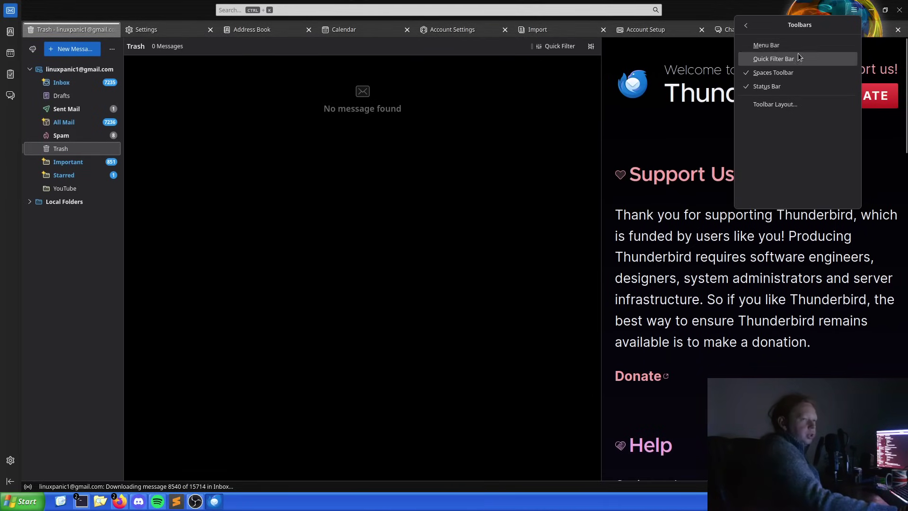
left_click(798, 57)
left_click(798, 58)
Toggle the spaces column and status bar, leaving both shown.
left_click(792, 72)
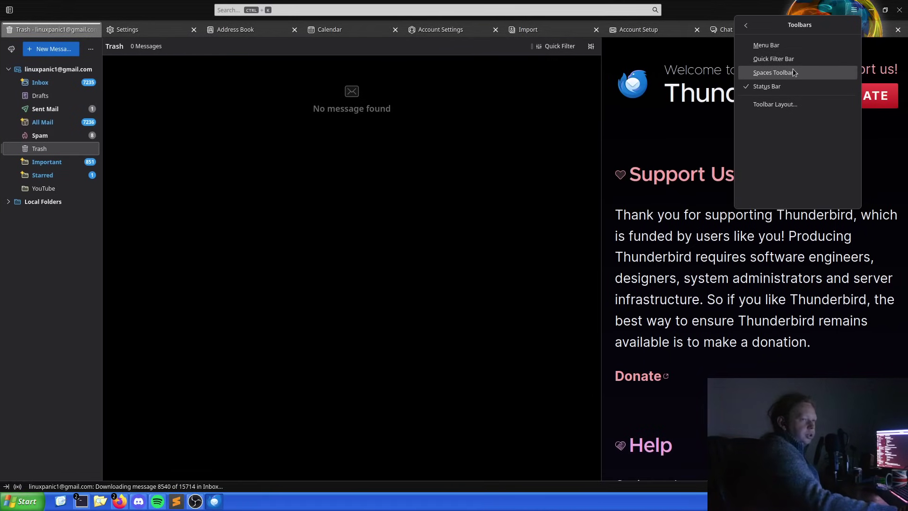
left_click(792, 71)
left_click(792, 71)
left_click(793, 71)
left_click(792, 71)
left_click(792, 71)
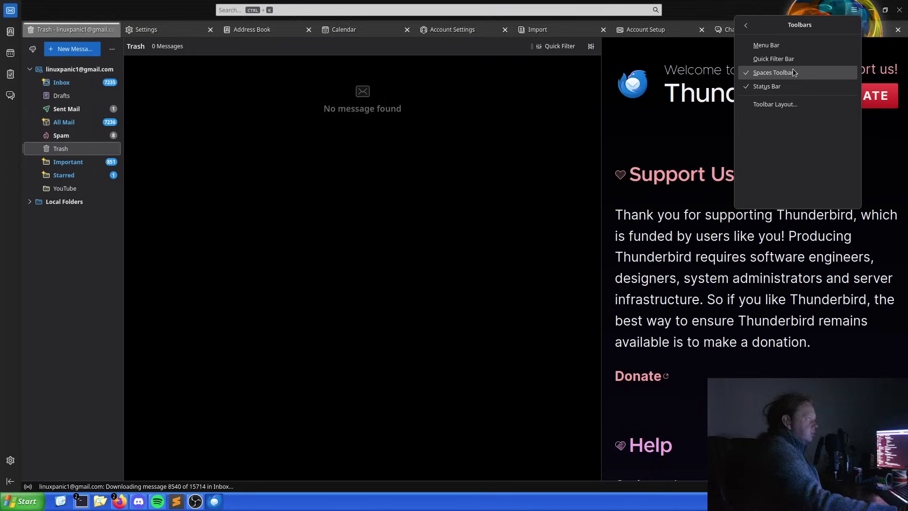
left_click(792, 88)
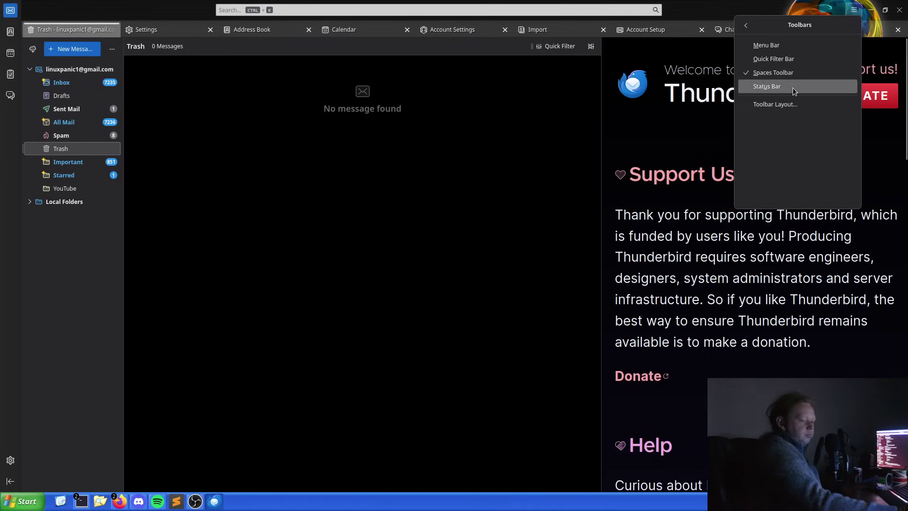
left_click(793, 87)
left_click(793, 87)
left_click(792, 87)
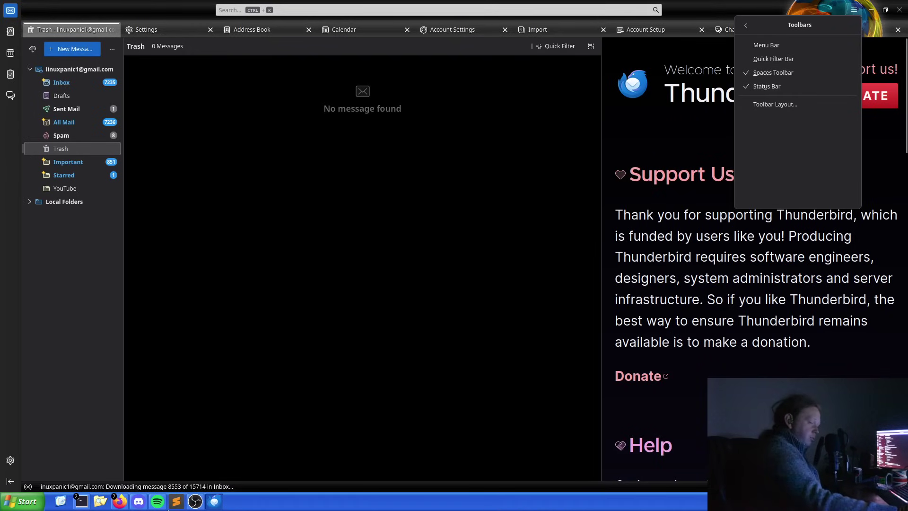
Lower the interface font size to 11px and back to 12px, then open Add-ons and Themes.
left_click(744, 28)
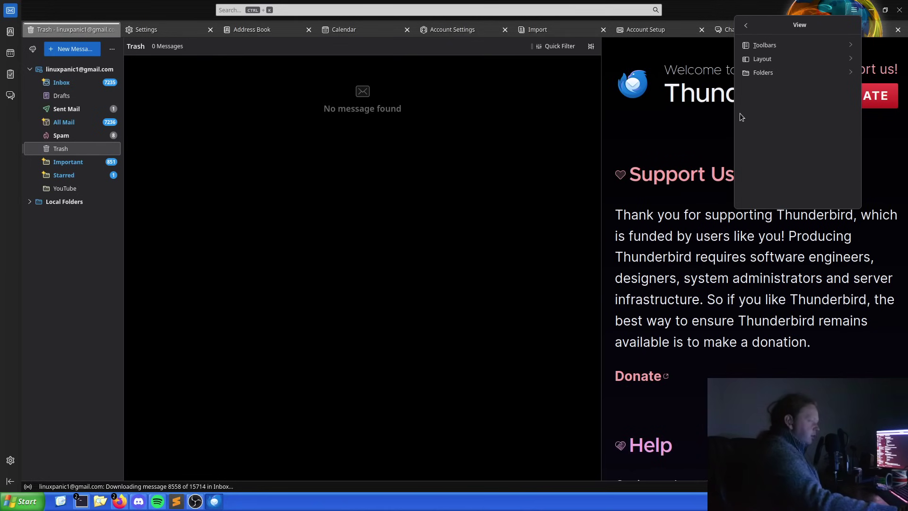
left_click(746, 25)
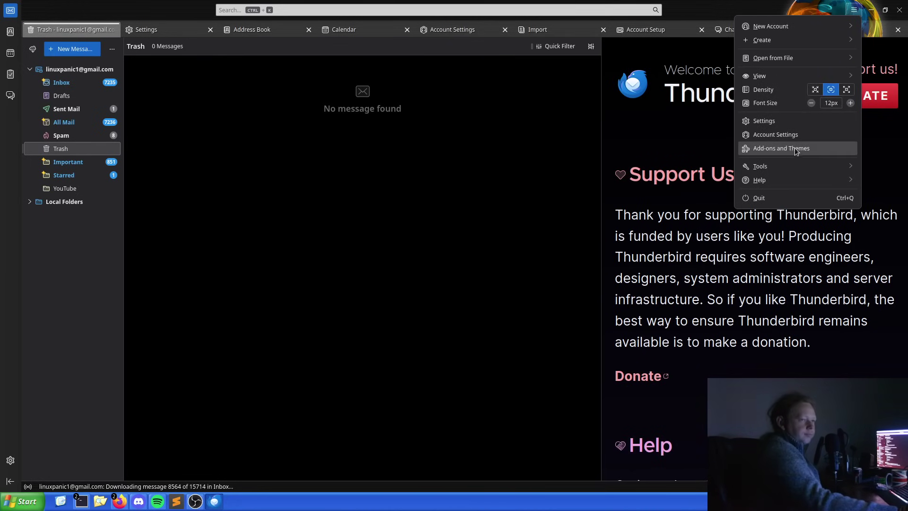
scroll(831, 106, "up", 4)
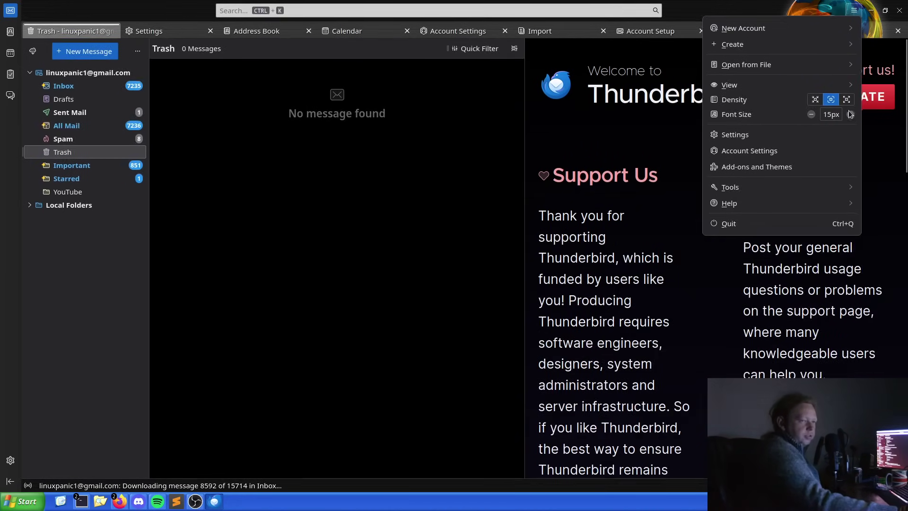
left_click(814, 117)
left_click(813, 117)
left_click(813, 112)
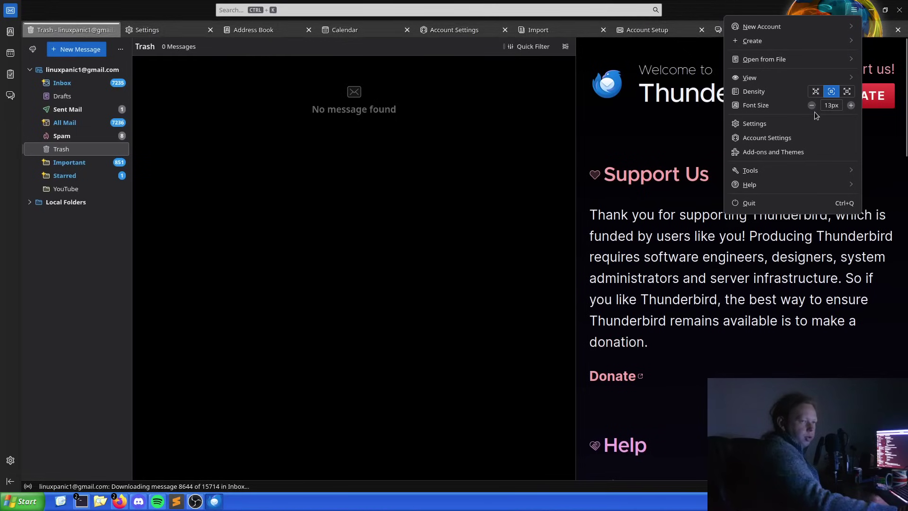
left_click(812, 108)
left_click(811, 106)
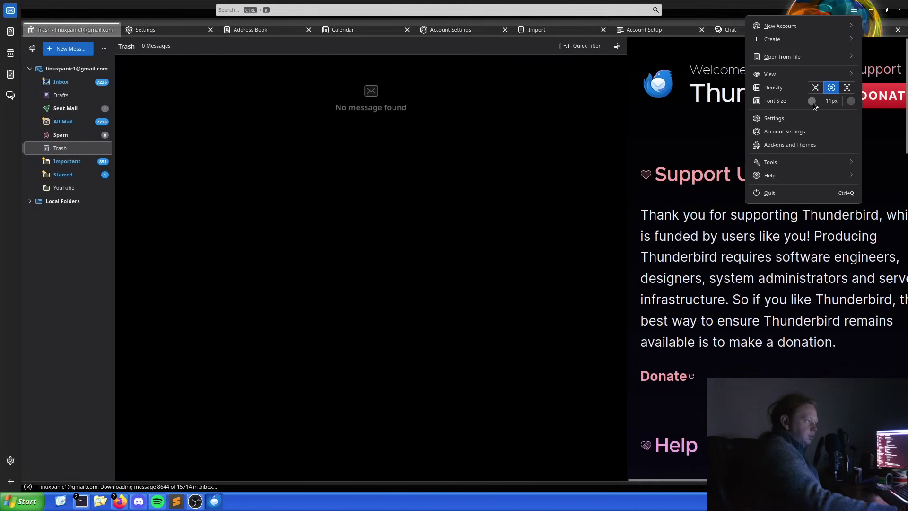
left_click(851, 102)
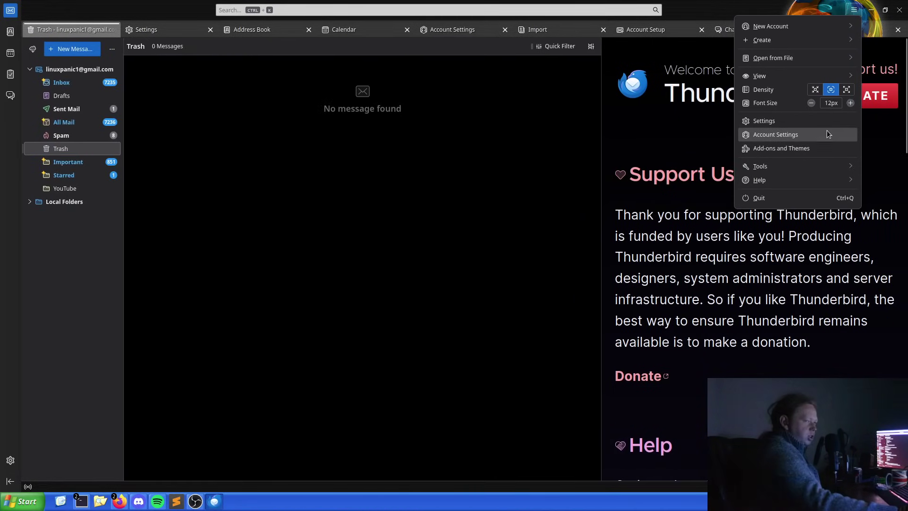
left_click(822, 147)
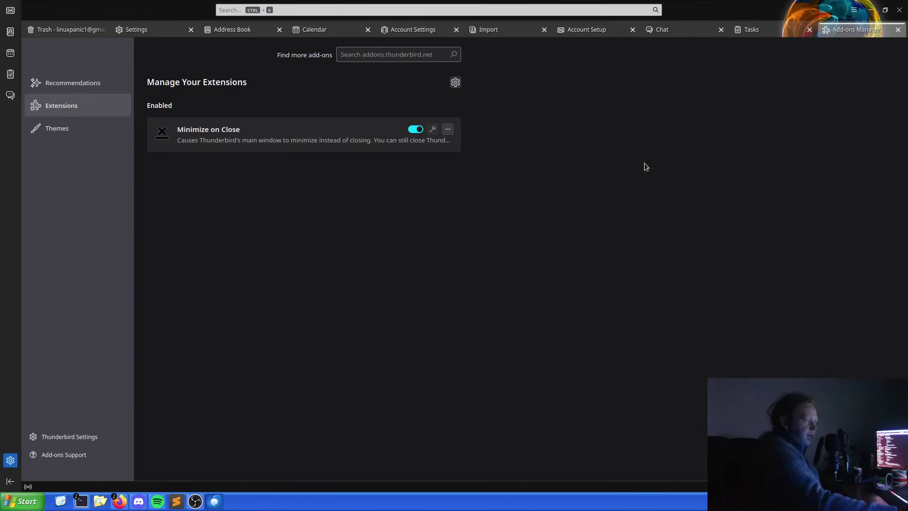
Browse installed themes and search the add-ons site for 'XP' themes.
left_click(87, 125)
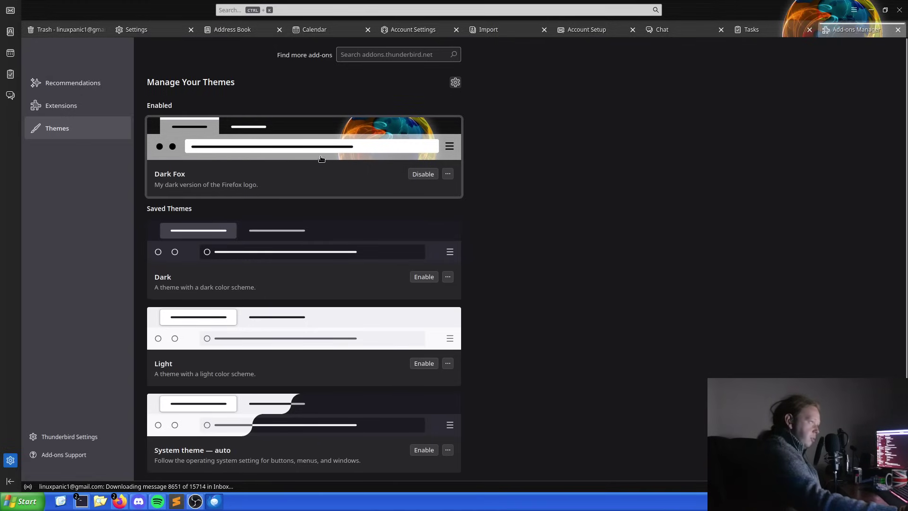
left_click(389, 58)
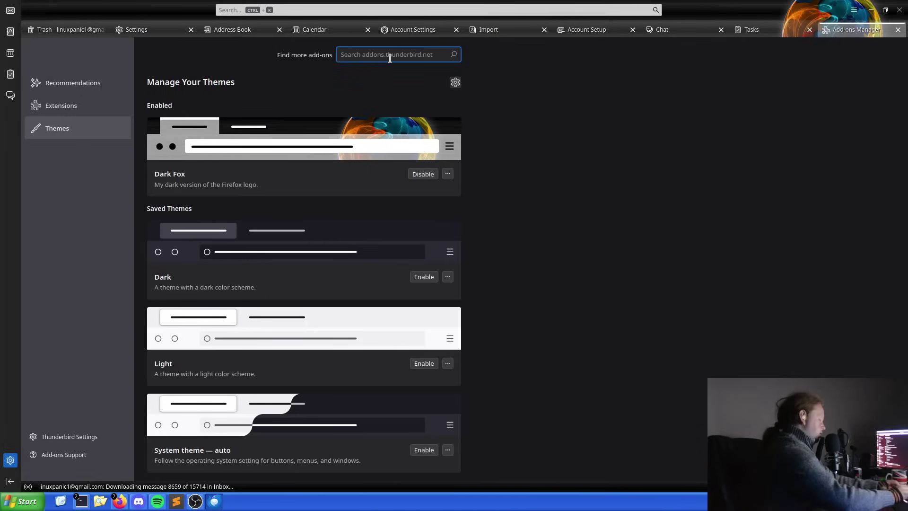
type("XP")
key("Return")
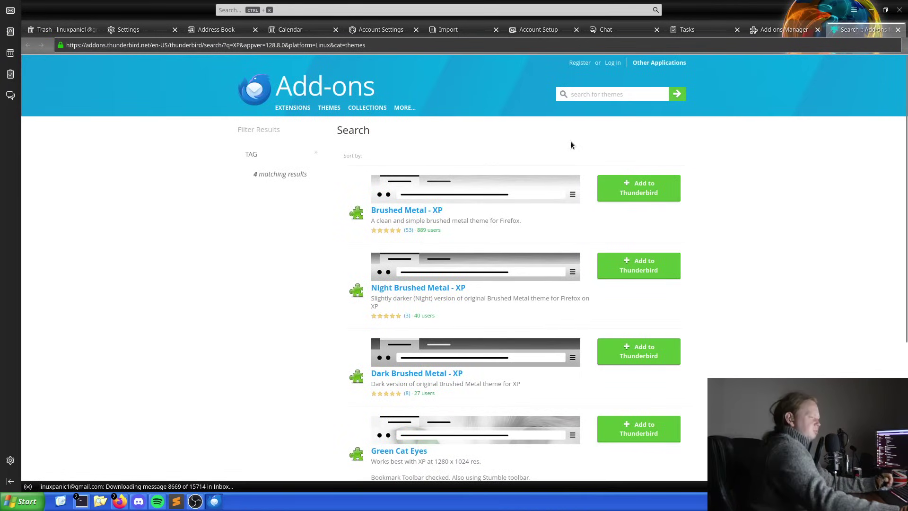
scroll(324, 221, "down", 3)
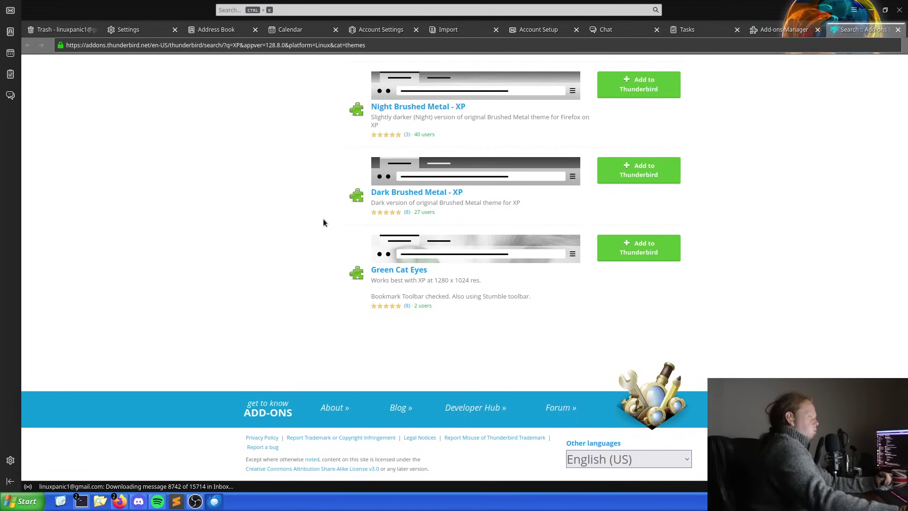
scroll(319, 220, "up", 3)
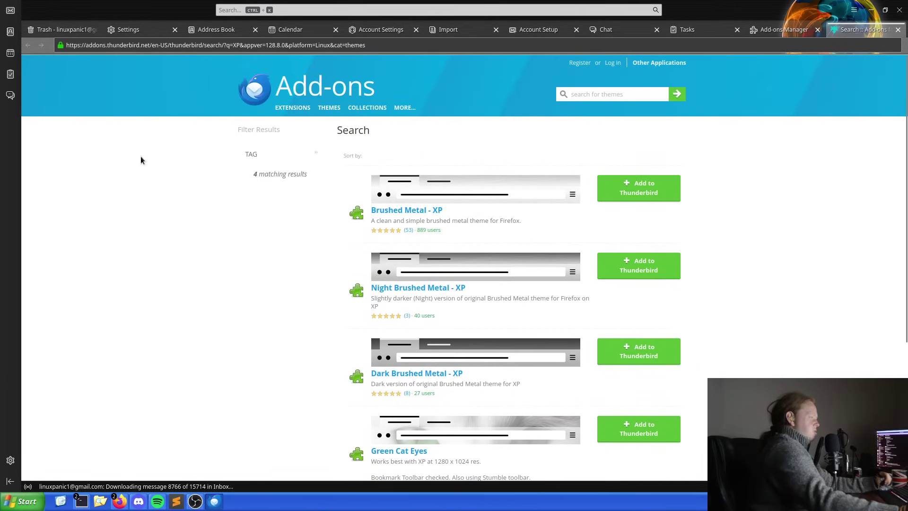
Disable the Minimize on Close extension and close Thunderbird.
left_click(784, 29)
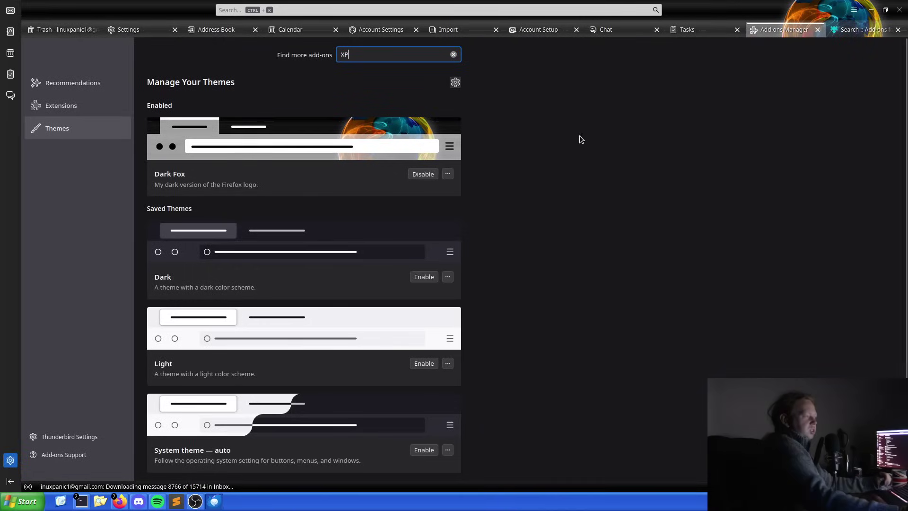
left_click(80, 104)
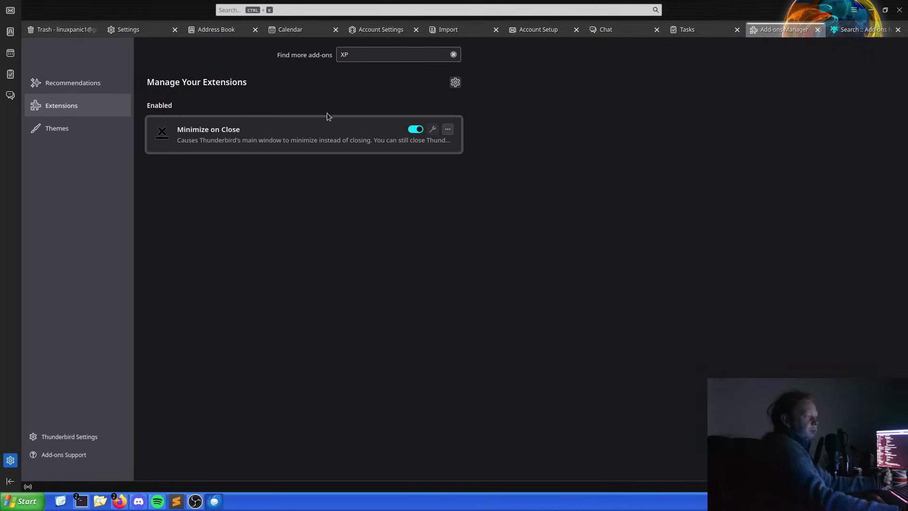
left_click(415, 130)
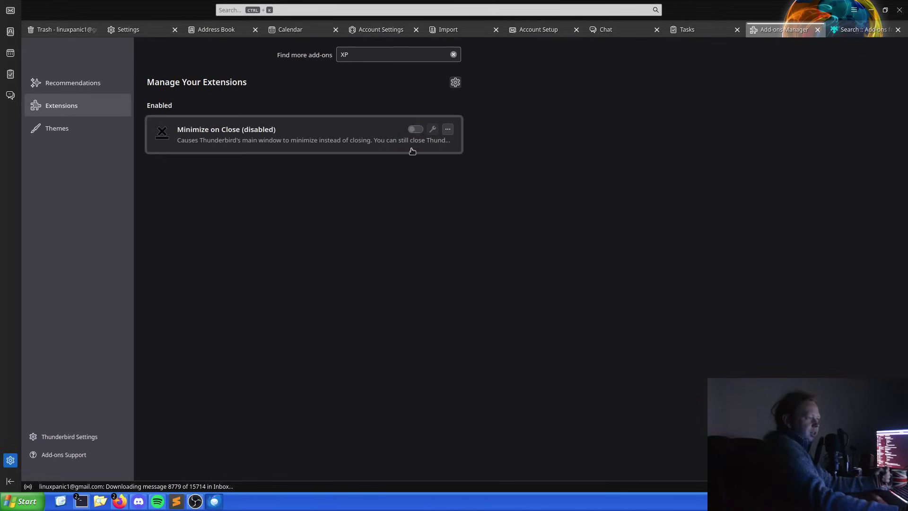
left_click(899, 11)
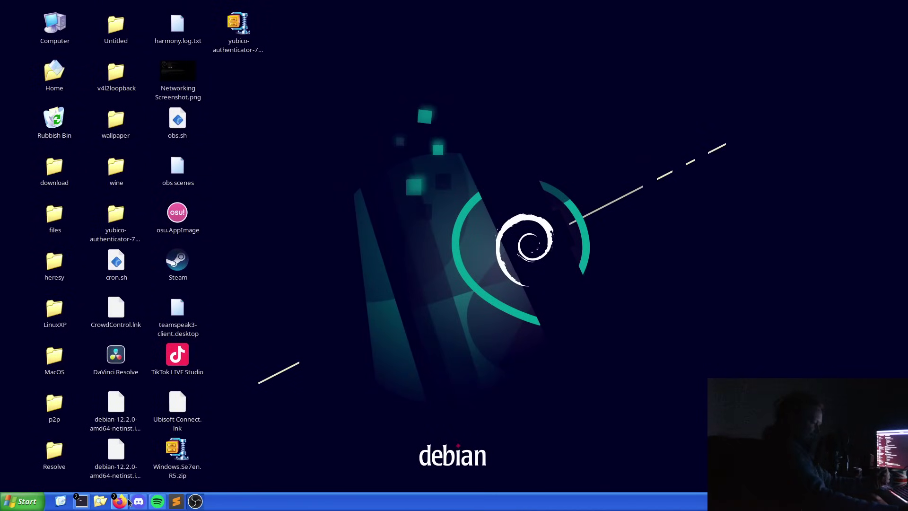
Maximise the gnome-terminal window and run neofetch.
mouse_move(81, 502)
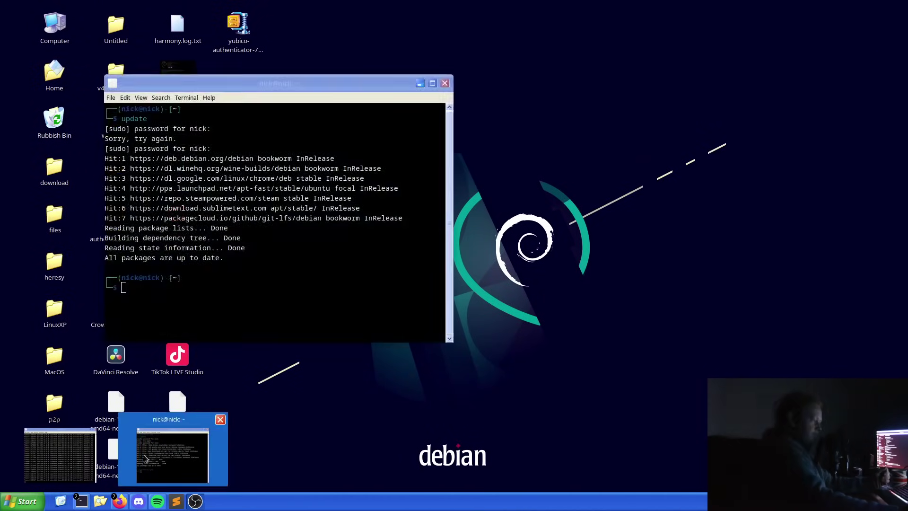
left_click(145, 459)
left_click(432, 83)
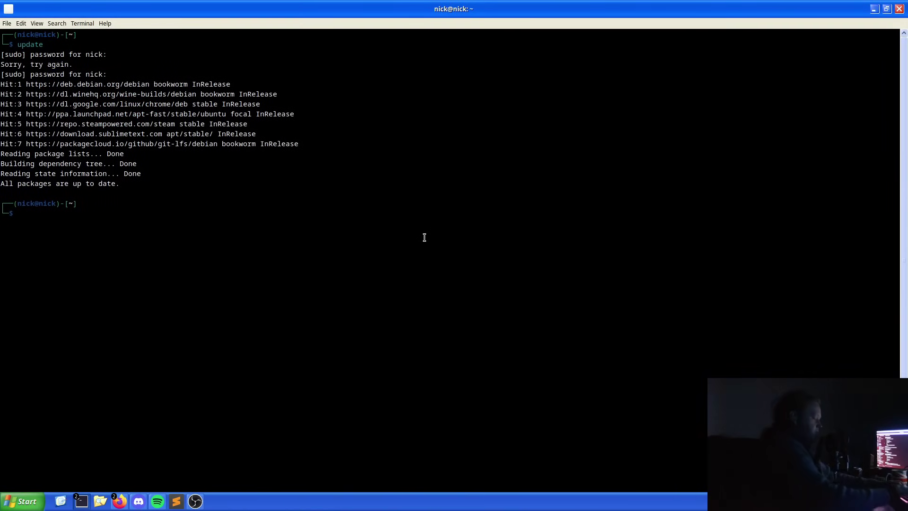
type("neofetch")
key("Return")
Enlarge the terminal text one step and rerun neofetch to show the Debian system summary.
key("ctrl+plus")
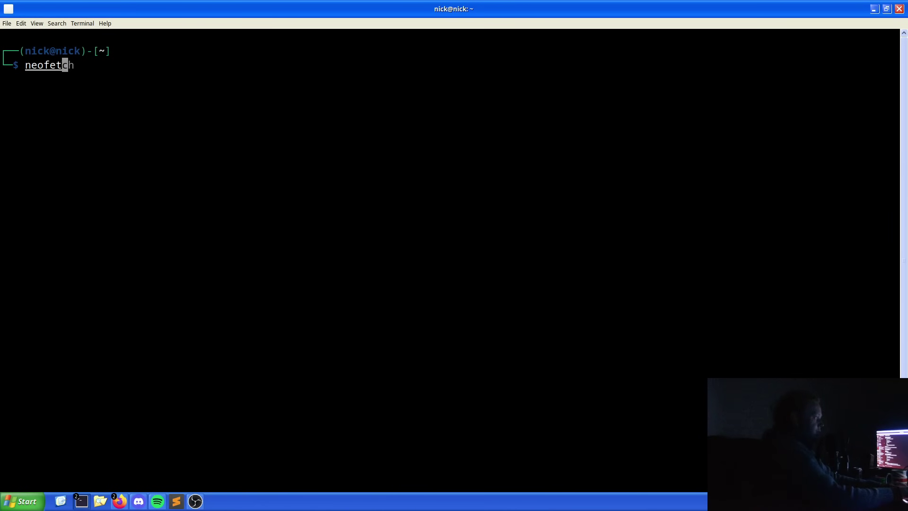
type("ch")
key("Return")
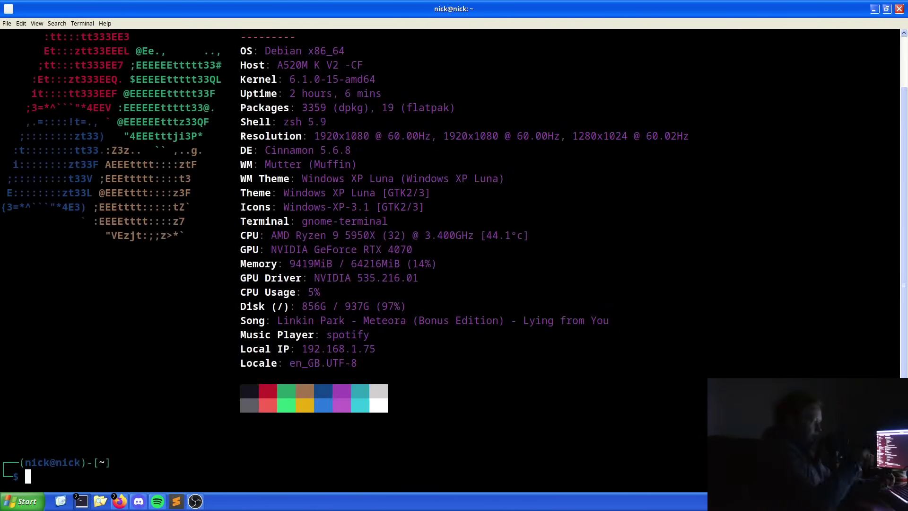